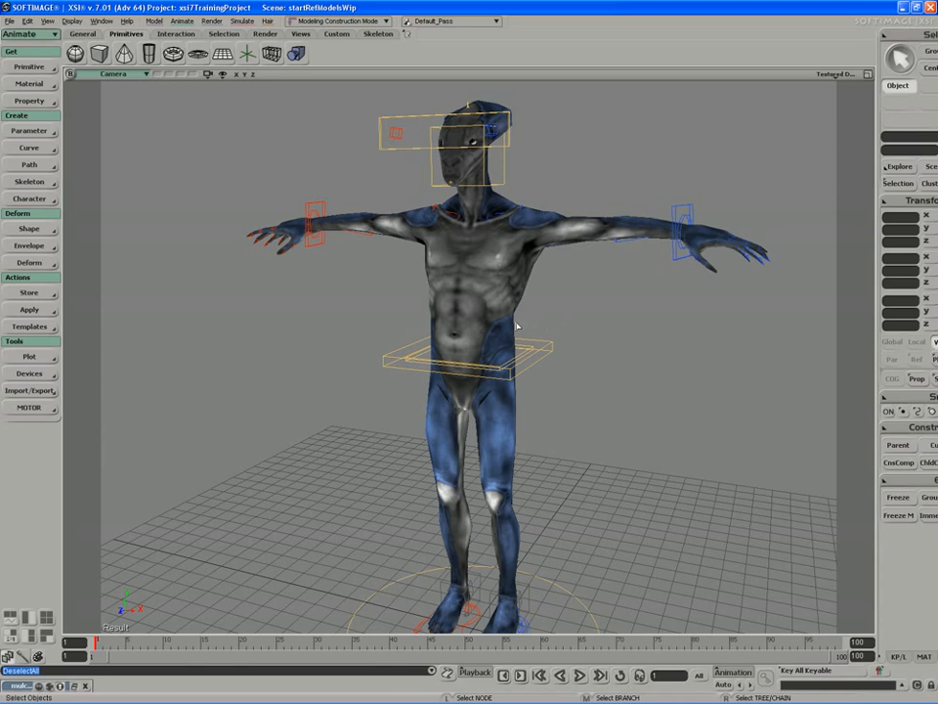
# Select the character's body mesh and examine it from several angles in the camera view.
pyautogui.press('s')
pyautogui.moveTo(512, 325); pyautogui.dragTo(459, 335, button='right')
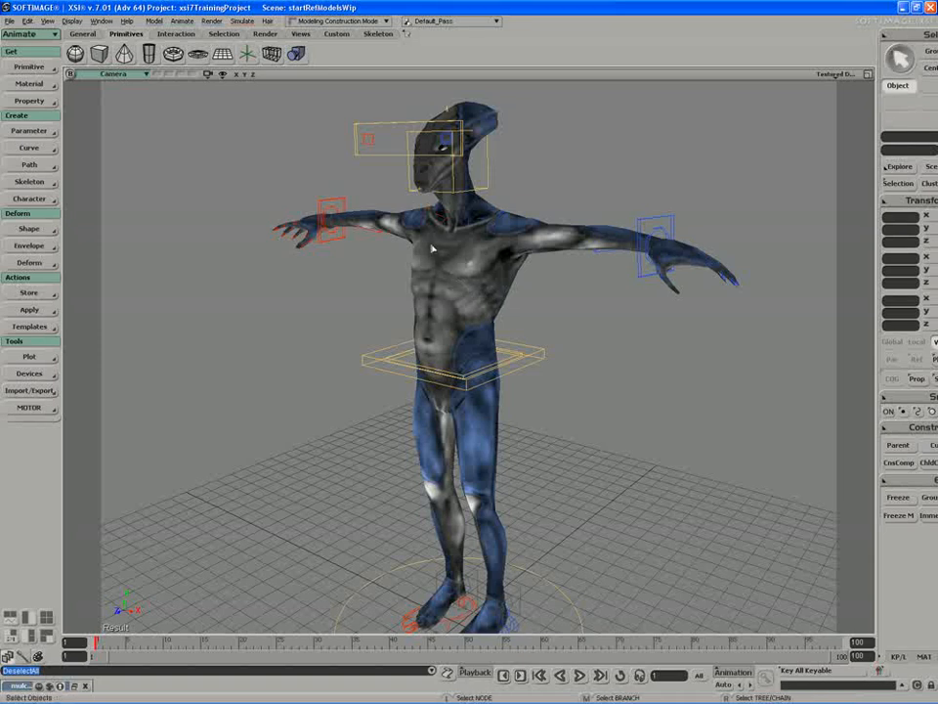
pyautogui.click(473, 281)
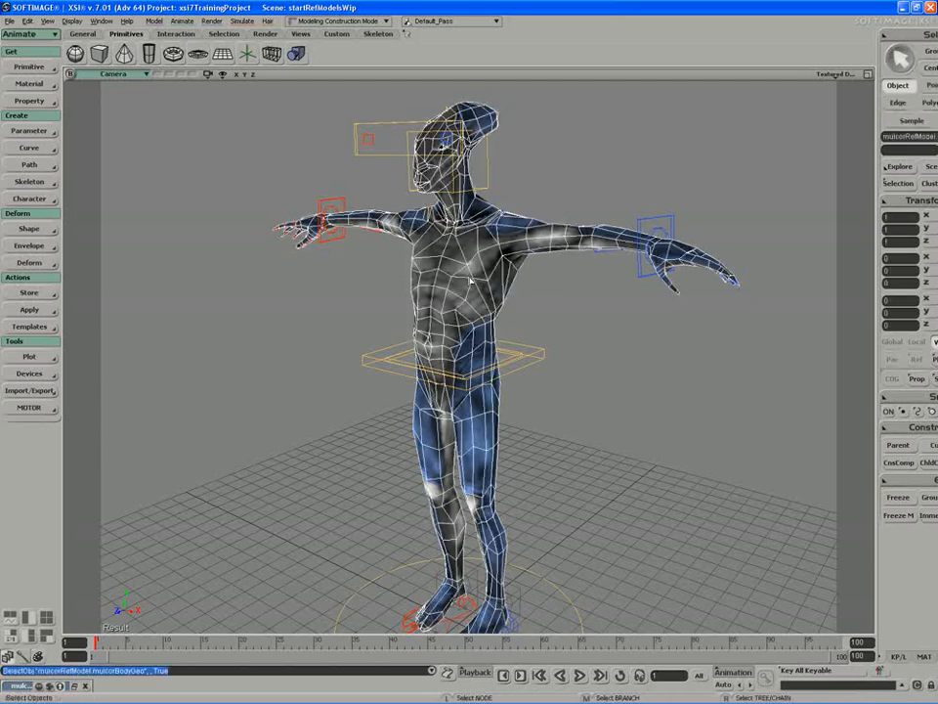
pyautogui.press('s')
pyautogui.moveTo(466, 279); pyautogui.dragTo(448, 234, button='right')
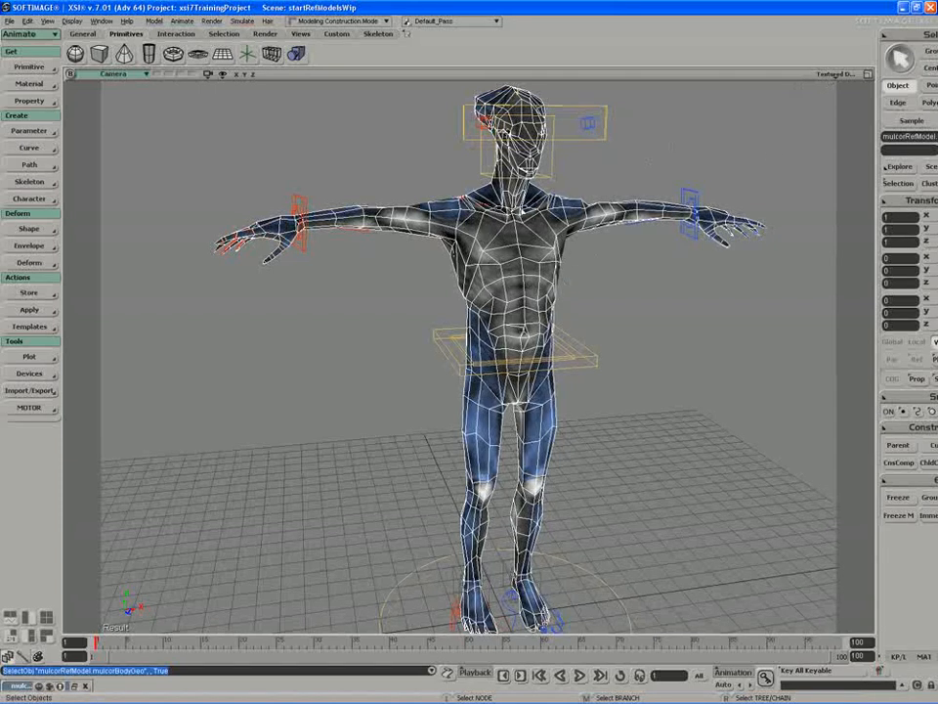
pyautogui.moveTo(510, 234); pyautogui.dragTo(477, 237, button='right')
# Try moving the character rig's hips control and undo the move.
pyautogui.click(545, 349)
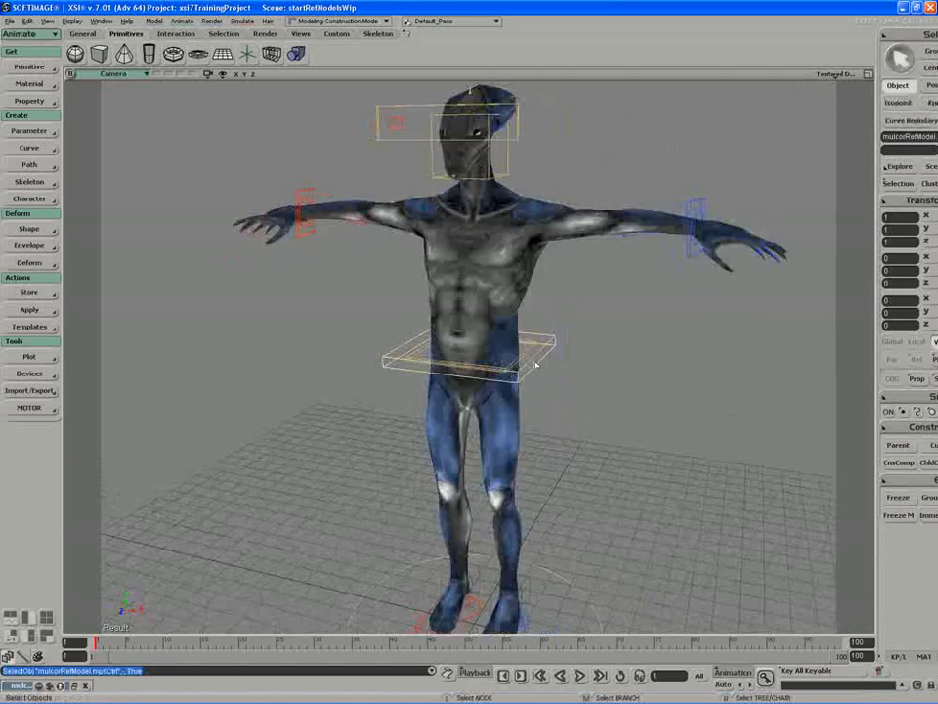
pyautogui.press('v')
pyautogui.moveTo(510, 331)
pyautogui.mouseDown()
pyautogui.moveTo(513, 365)
pyautogui.moveTo(526, 350)
pyautogui.moveTo(505, 341)
pyautogui.mouseUp()
pyautogui.hotkey('ctrl', 'z')
pyautogui.moveTo(505, 341); pyautogui.dragTo(591, 317, button='right')
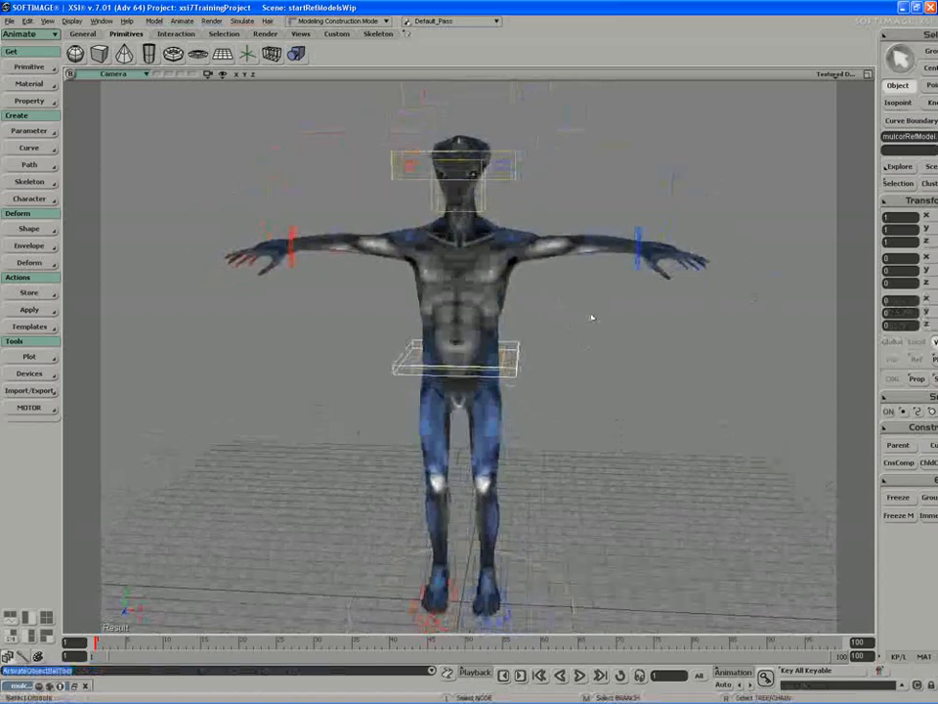
# Return to the four-view layout and open the mulcorRefModel properties with its full resolution names readable.
pyautogui.click(867, 75)
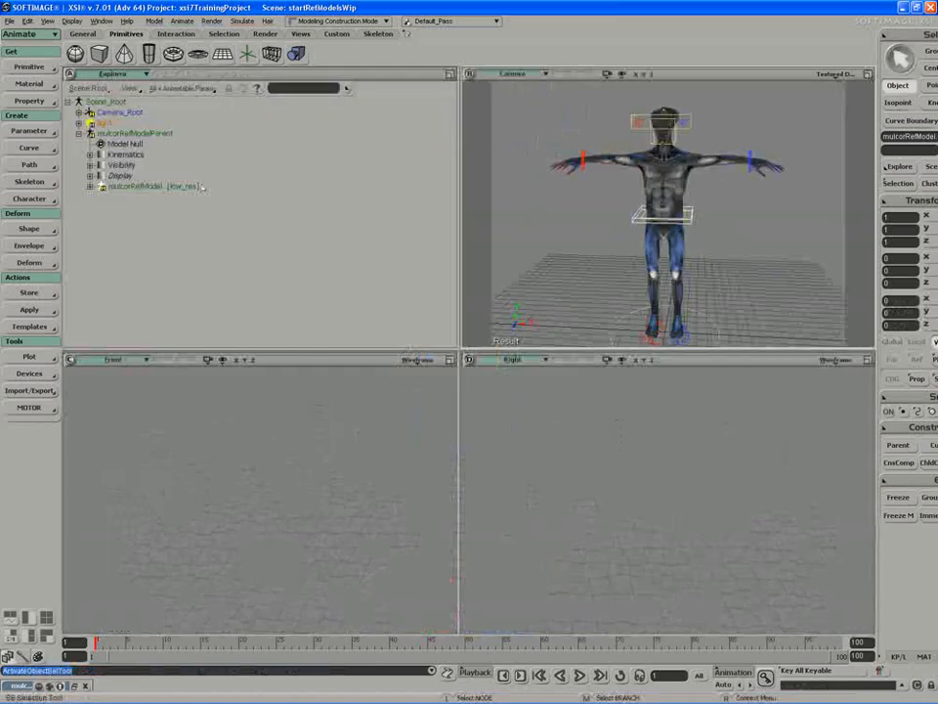
pyautogui.click(90, 186)
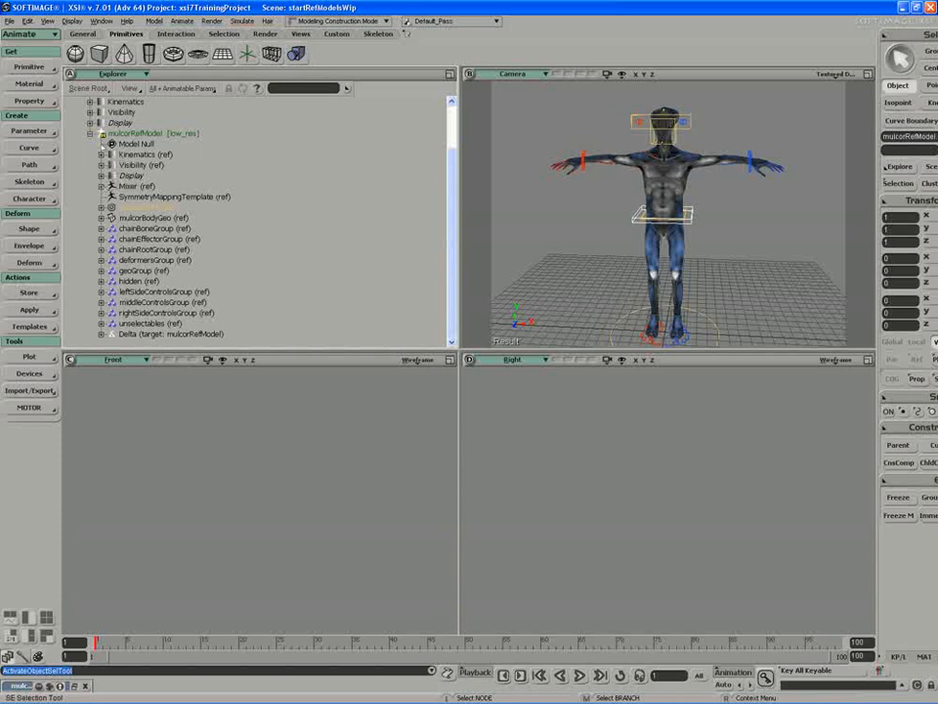
pyautogui.click(100, 137)
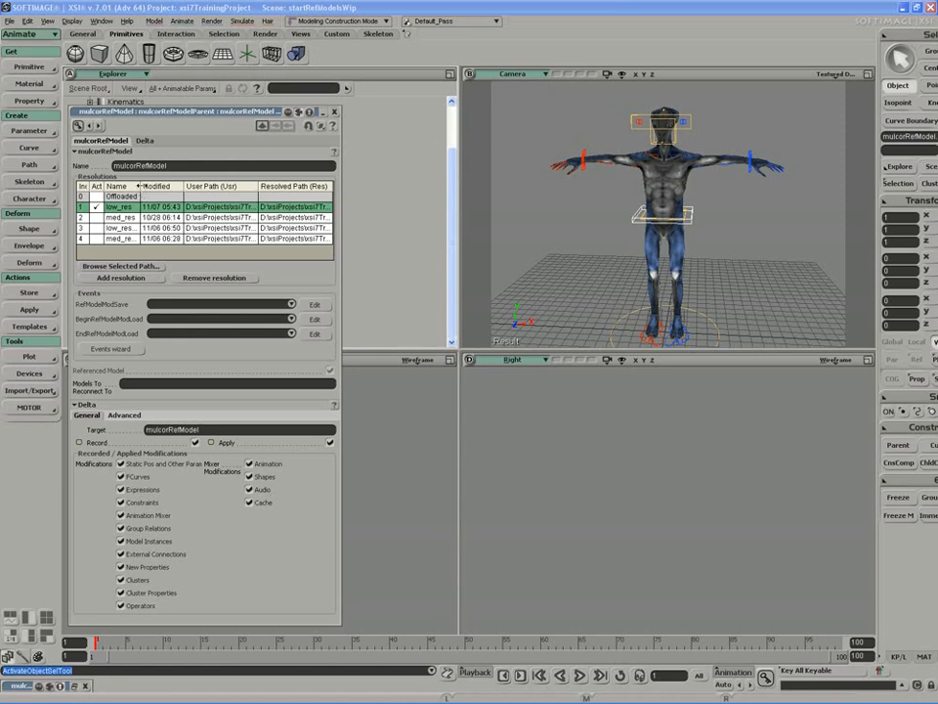
pyautogui.moveTo(140, 186); pyautogui.dragTo(187, 185)
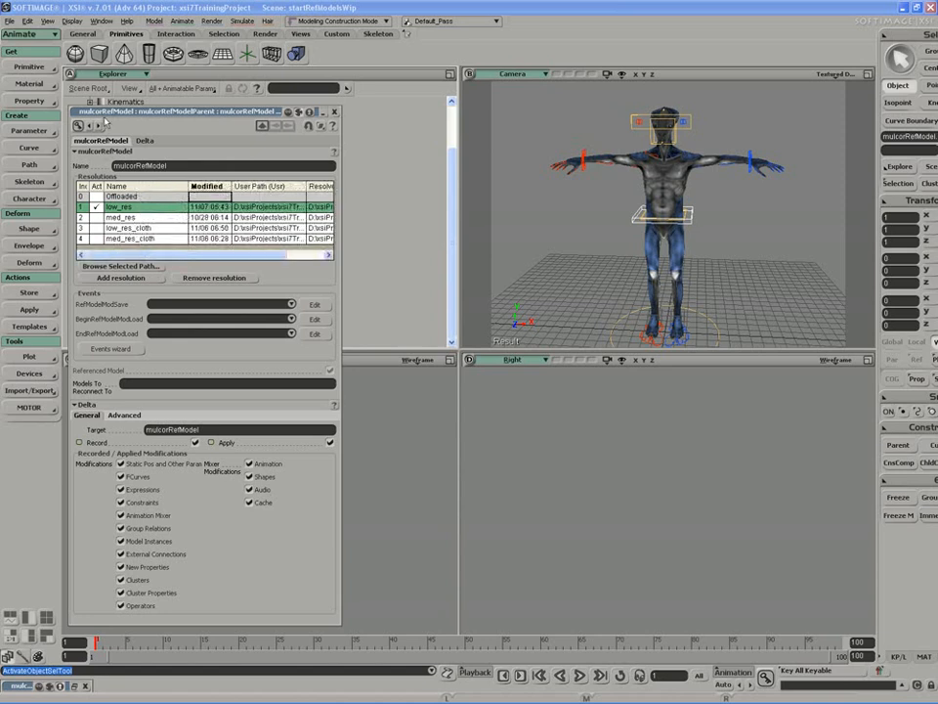
# Add a new resolution named pointCache to mulcorRefModel and close its properties.
pyautogui.moveTo(104, 115); pyautogui.dragTo(134, 80)
pyautogui.click(122, 253)
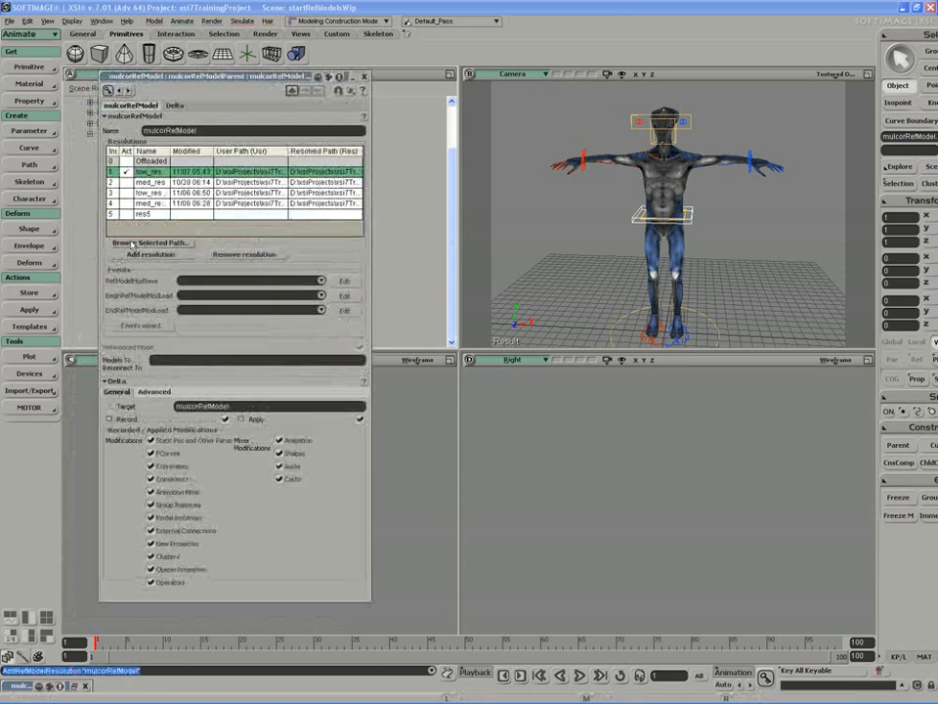
pyautogui.doubleClick(147, 214)
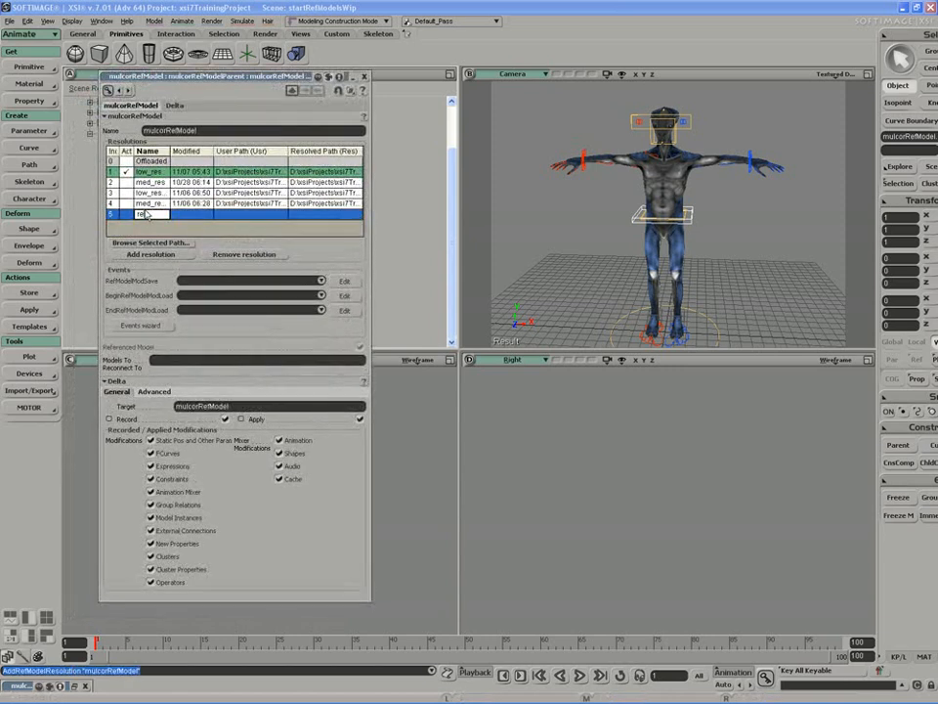
pyautogui.write('o')
pyautogui.write('ointCache')
pyautogui.press('Return')
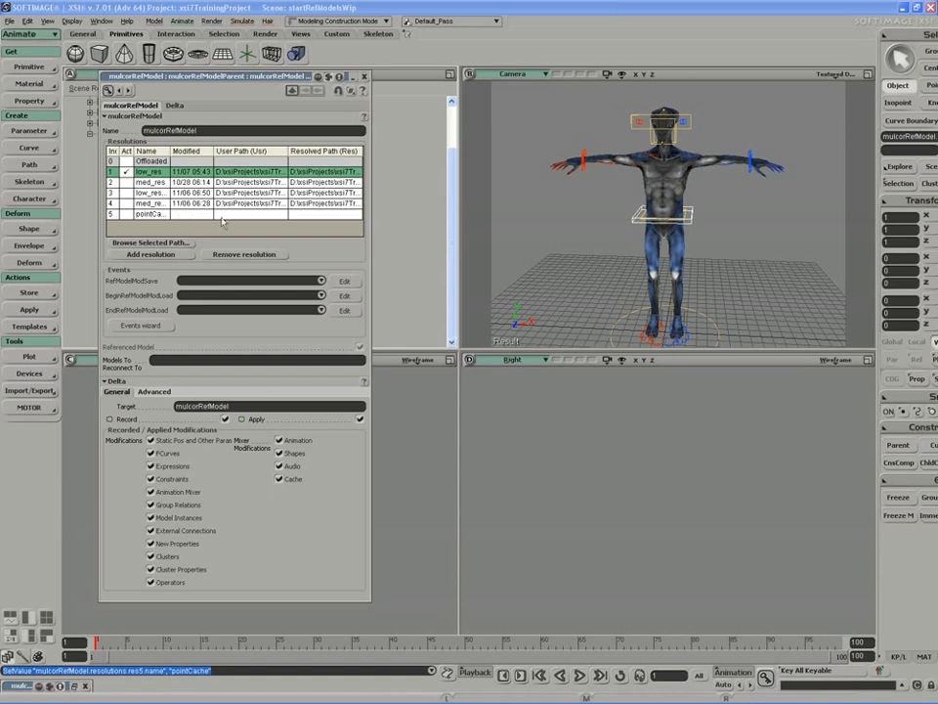
pyautogui.doubleClick(169, 150)
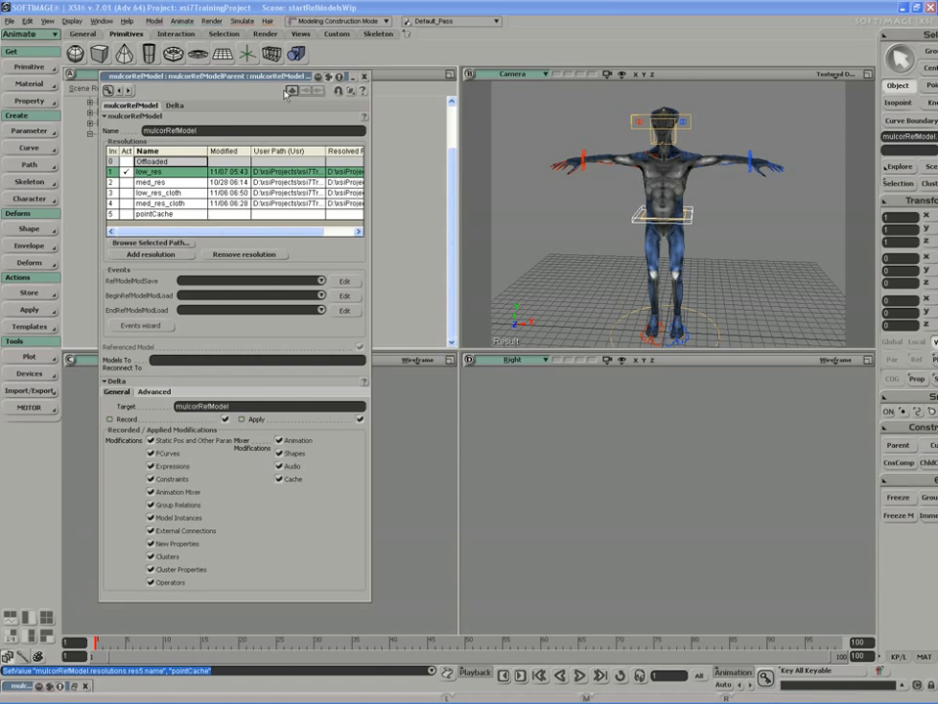
pyautogui.moveTo(286, 78); pyautogui.dragTo(315, 101)
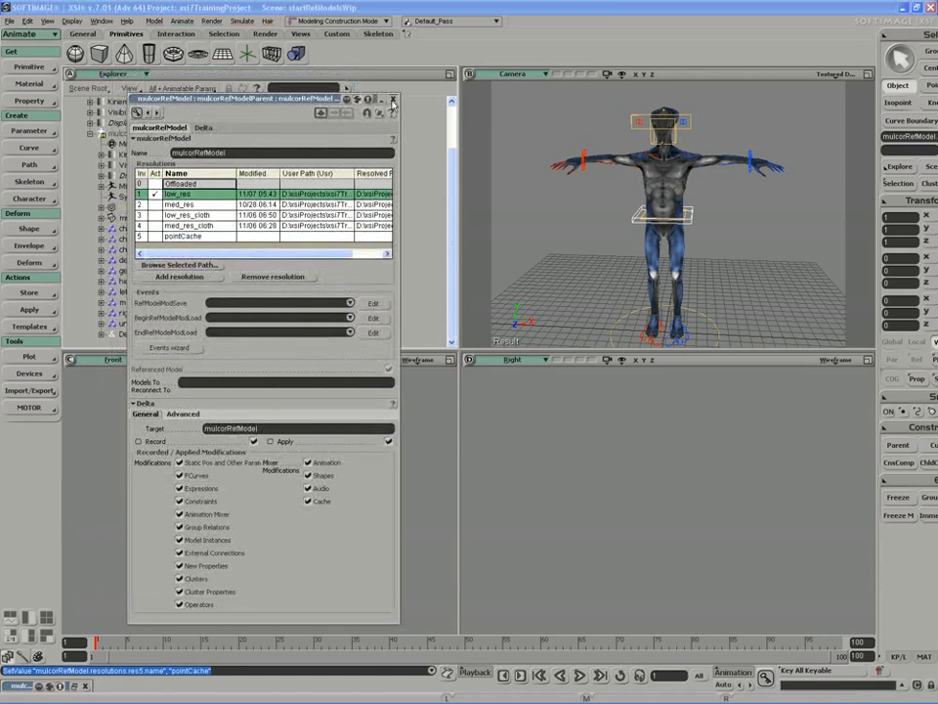
pyautogui.click(393, 101)
# Open the MOTOR Tag Rig properties for the mulcorRefModelParent model.
pyautogui.press('s')
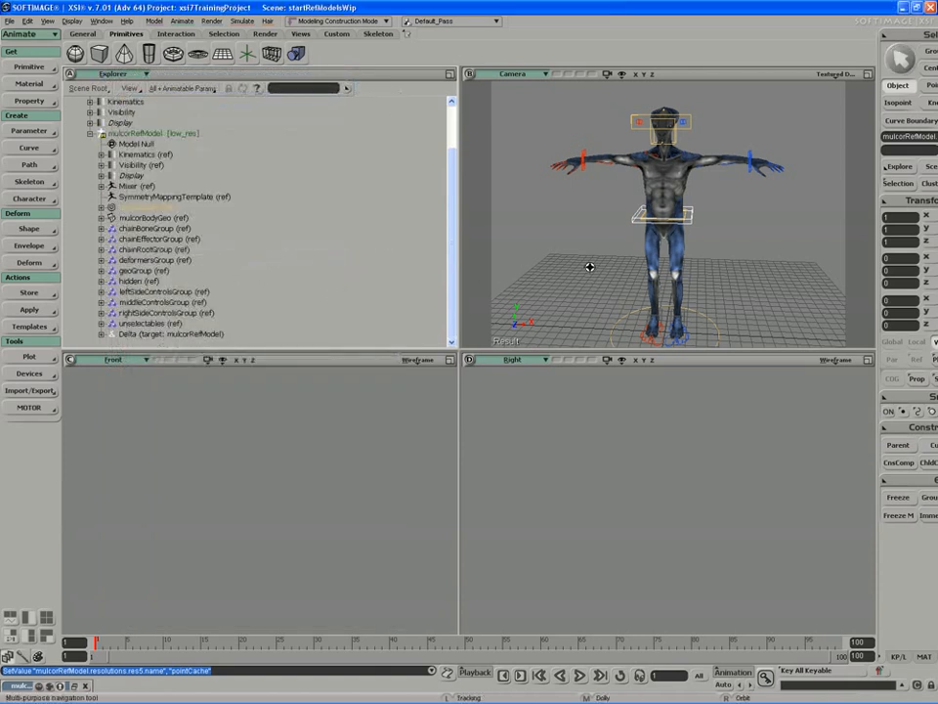
pyautogui.moveTo(593, 266); pyautogui.dragTo(569, 261, button='right')
pyautogui.press('space')
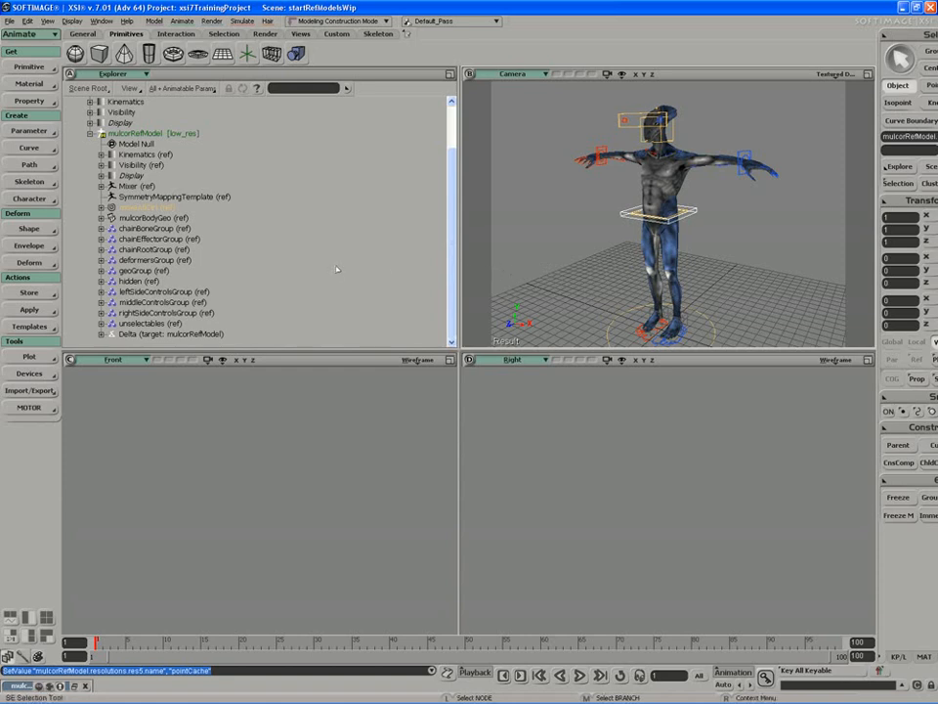
pyautogui.scroll(1, 195, 215)
pyautogui.click(145, 167)
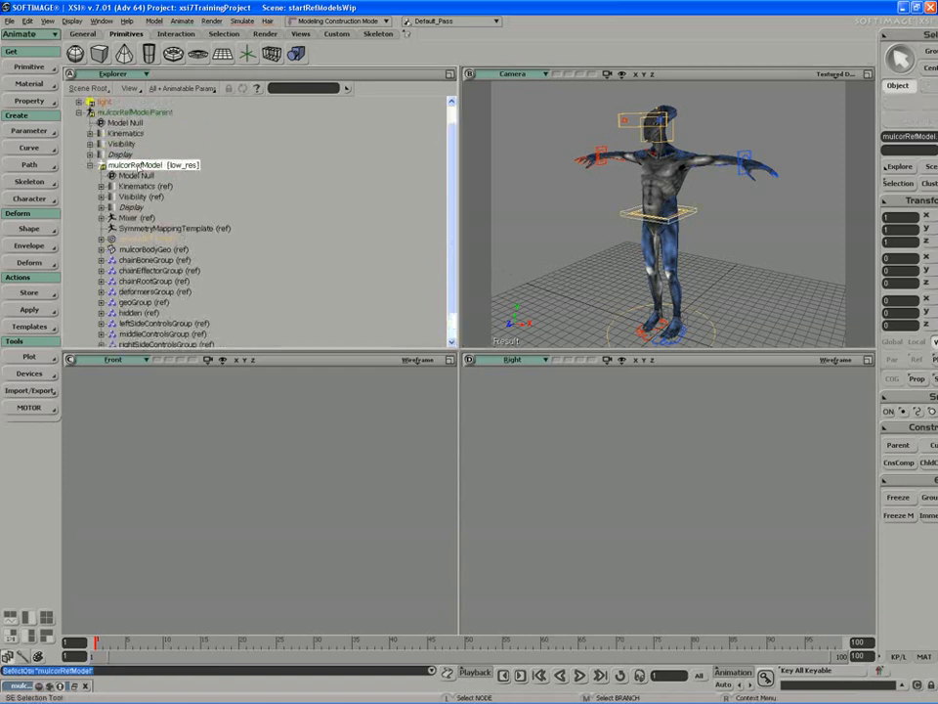
pyautogui.click(114, 113)
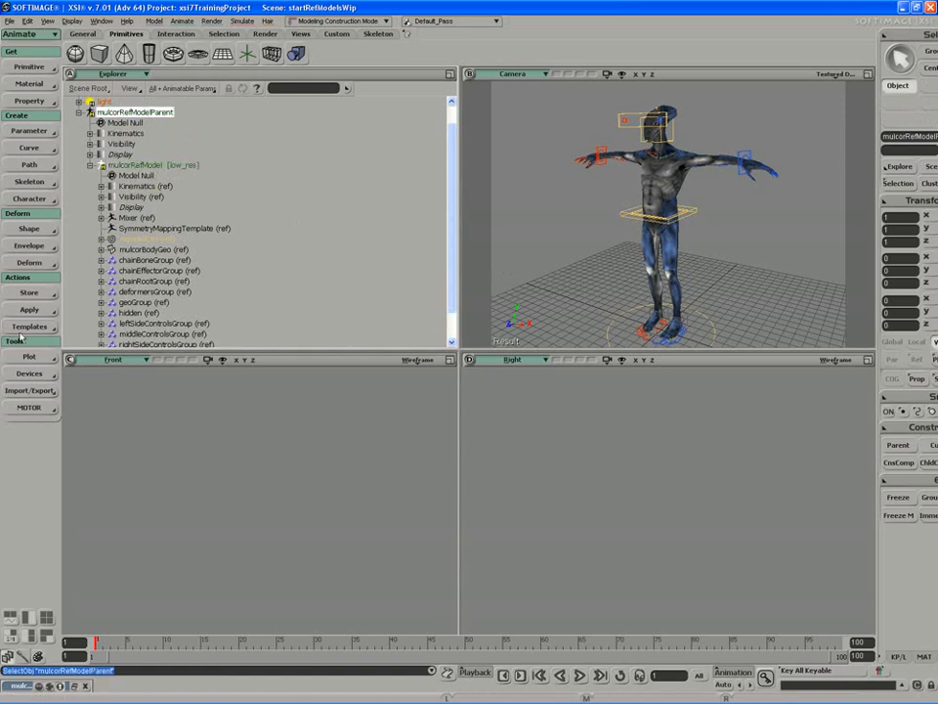
pyautogui.click(18, 411)
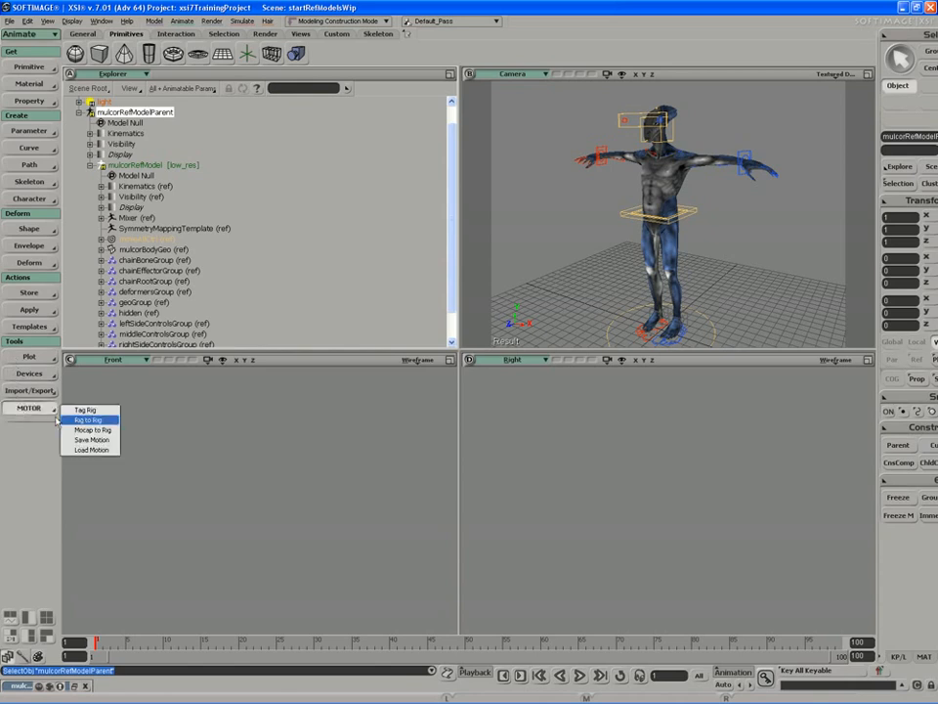
pyautogui.click(97, 413)
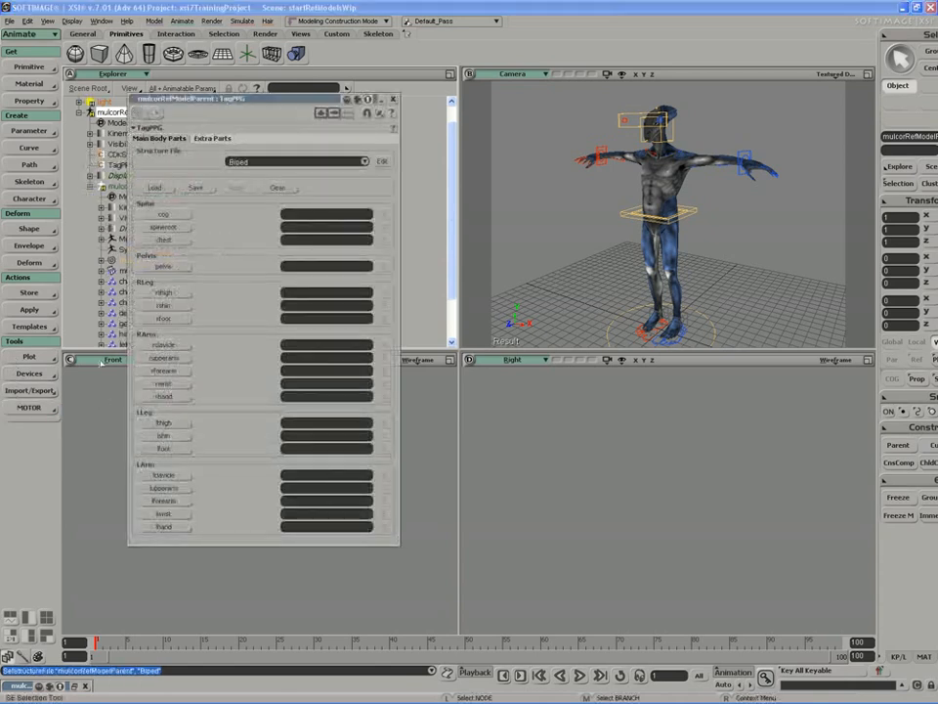
pyautogui.moveTo(137, 88); pyautogui.dragTo(135, 209)
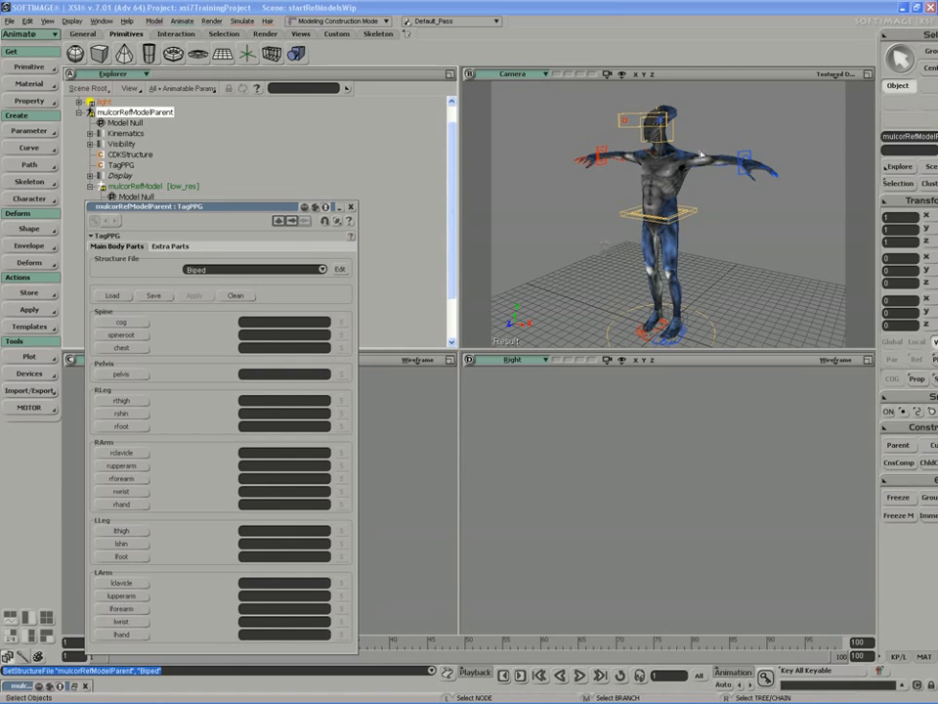
# Load the tag template MulcorFootRollTemplate.tagt onto the rig, check its body part assignments and close the tagging properties.
pyautogui.click(112, 295)
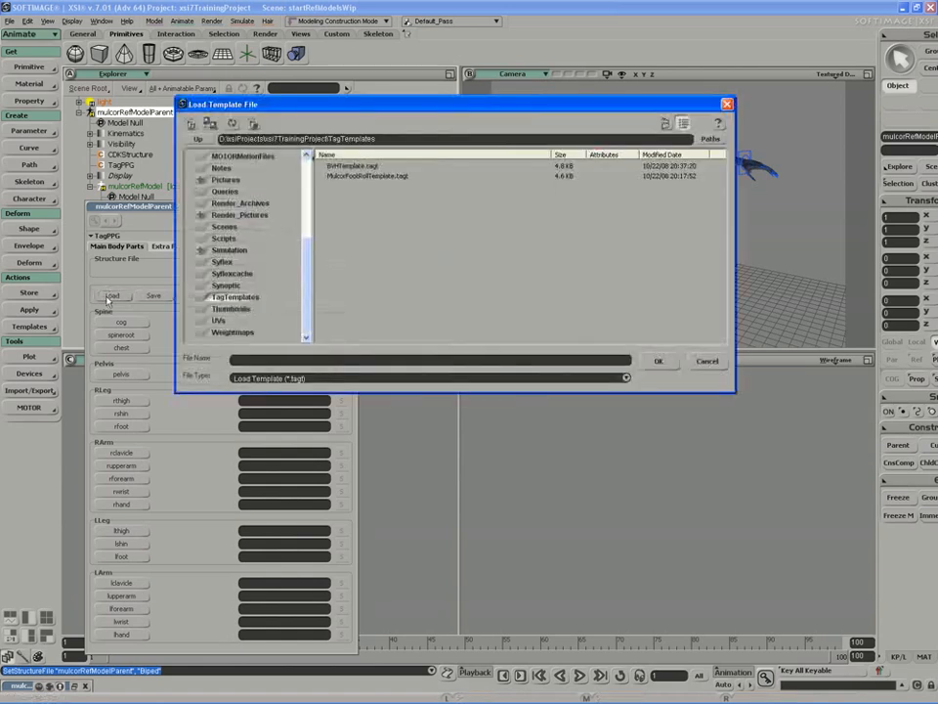
pyautogui.click(356, 176)
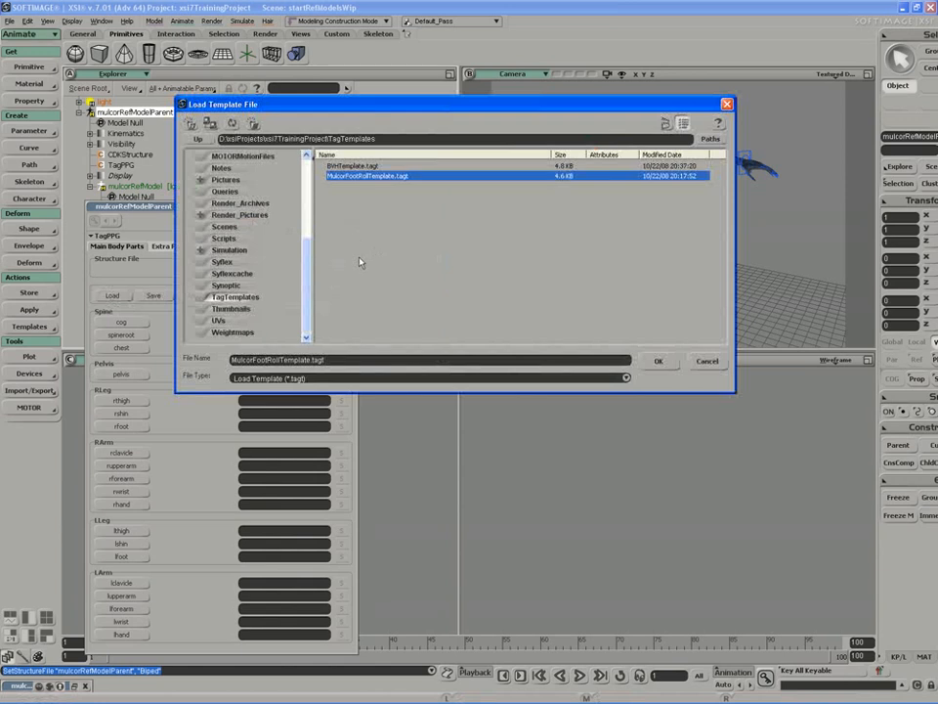
pyautogui.click(655, 360)
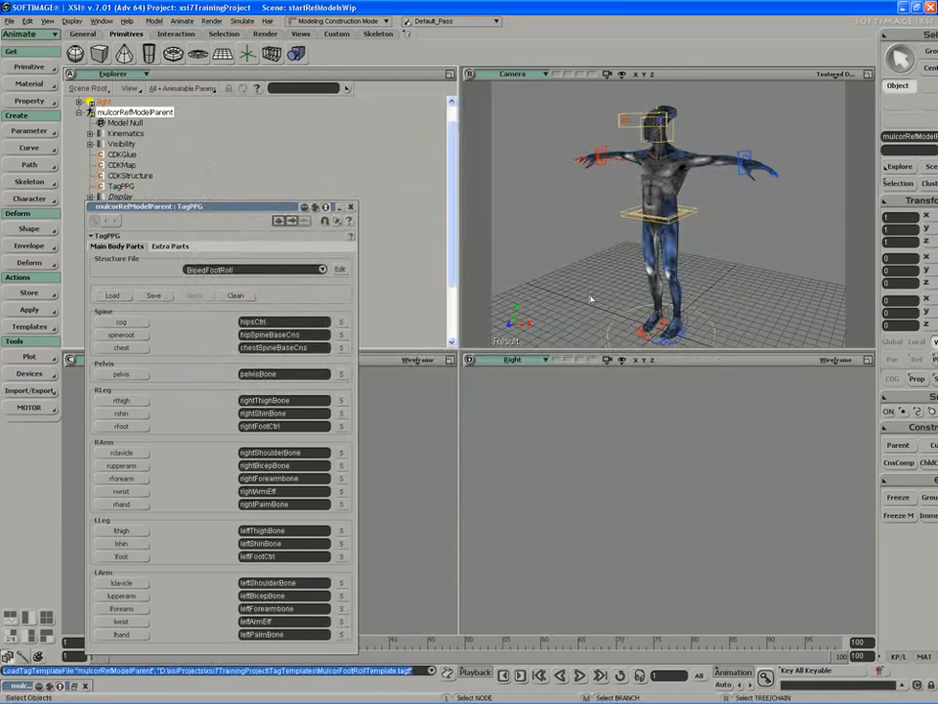
pyautogui.moveTo(215, 210); pyautogui.dragTo(217, 175)
pyautogui.click(167, 211)
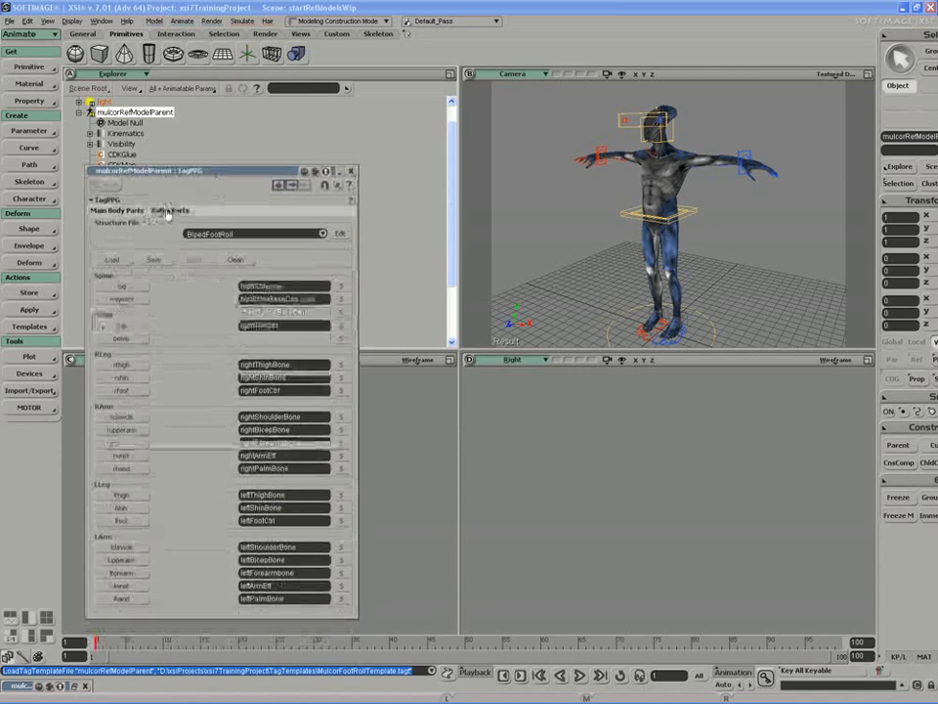
pyautogui.click(117, 211)
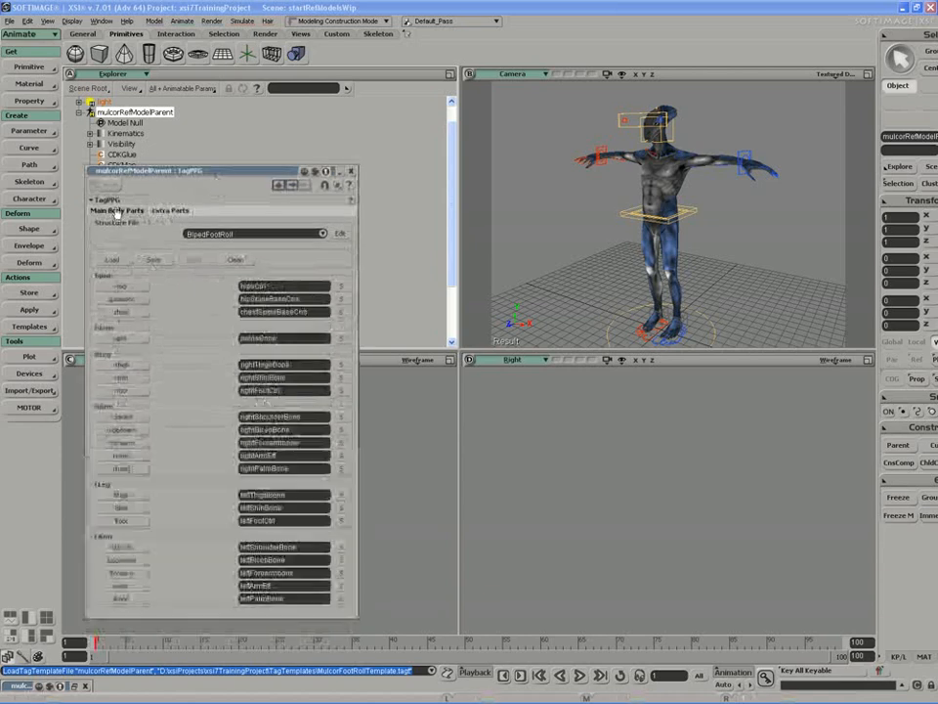
pyautogui.click(351, 171)
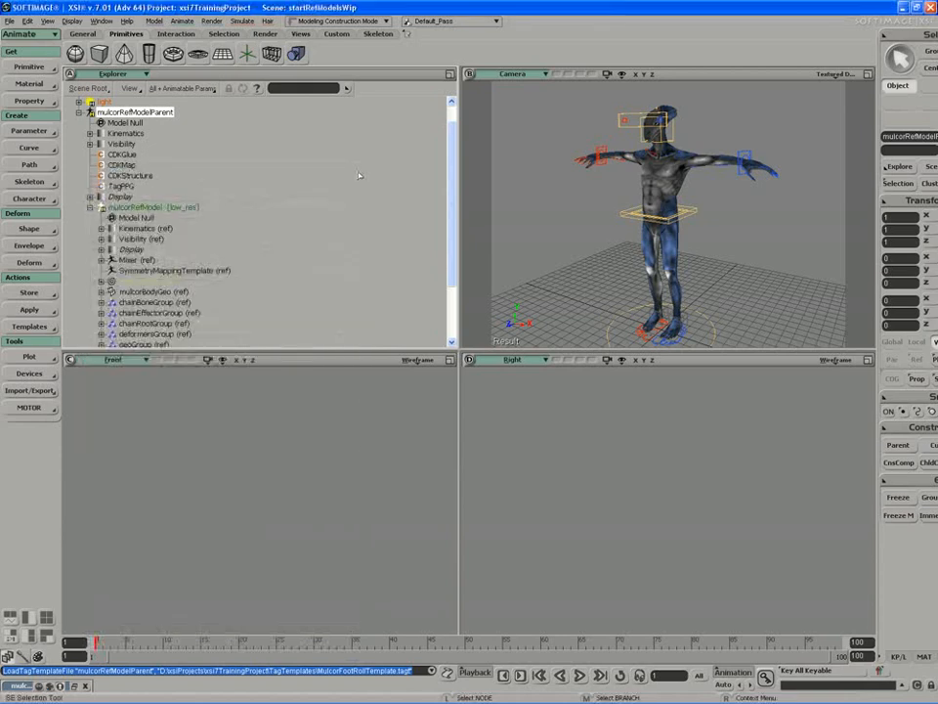
pyautogui.press('s')
pyautogui.moveTo(568, 203); pyautogui.dragTo(573, 192, button='right')
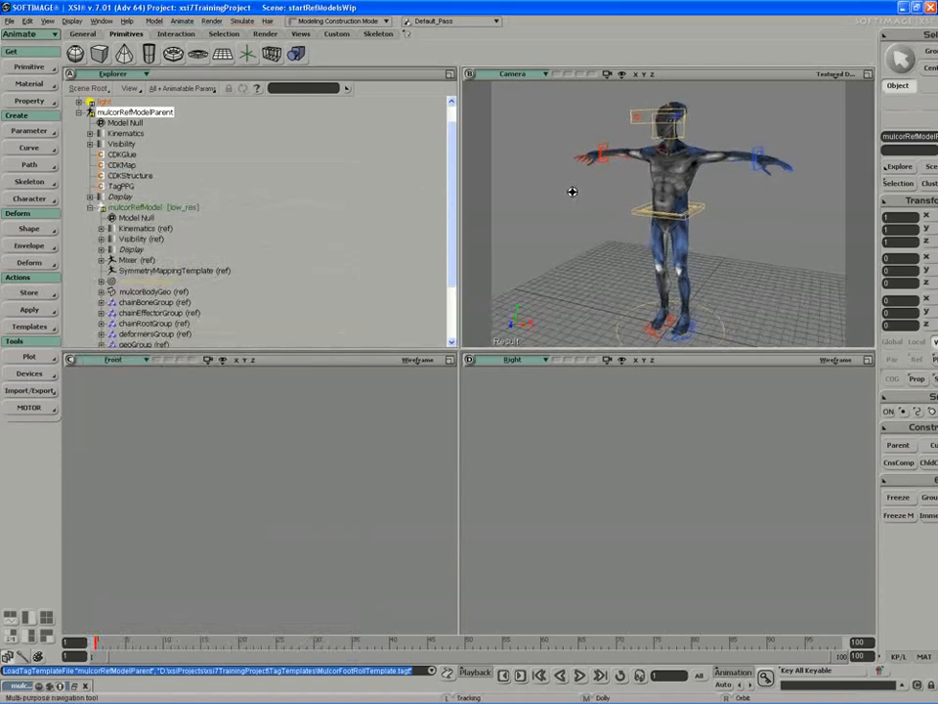
pyautogui.click(603, 231)
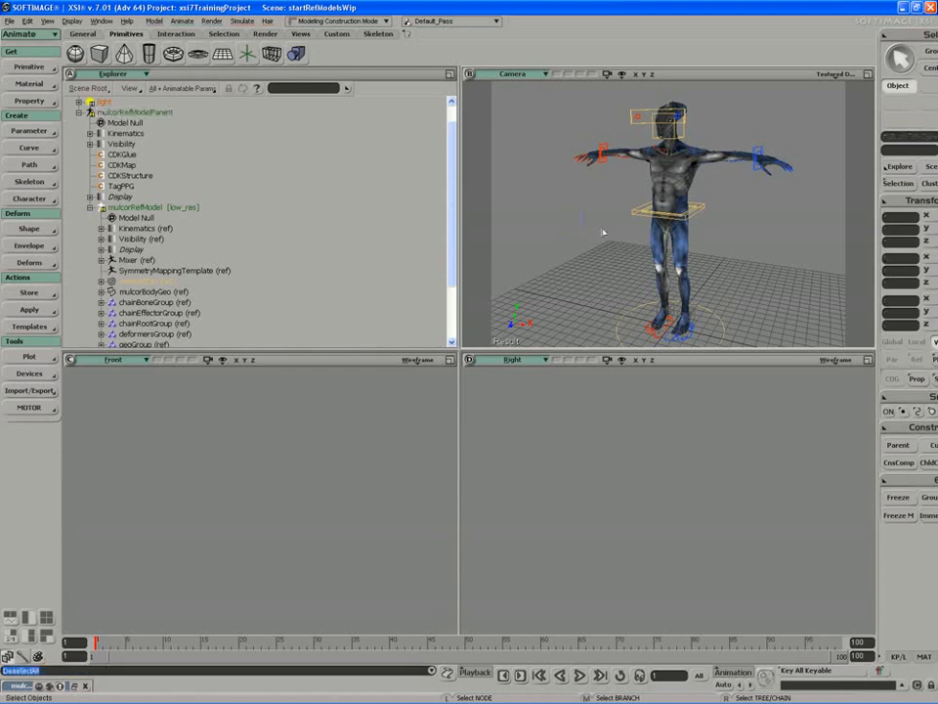
pyautogui.press('s')
pyautogui.moveTo(568, 205); pyautogui.dragTo(506, 210, button='right')
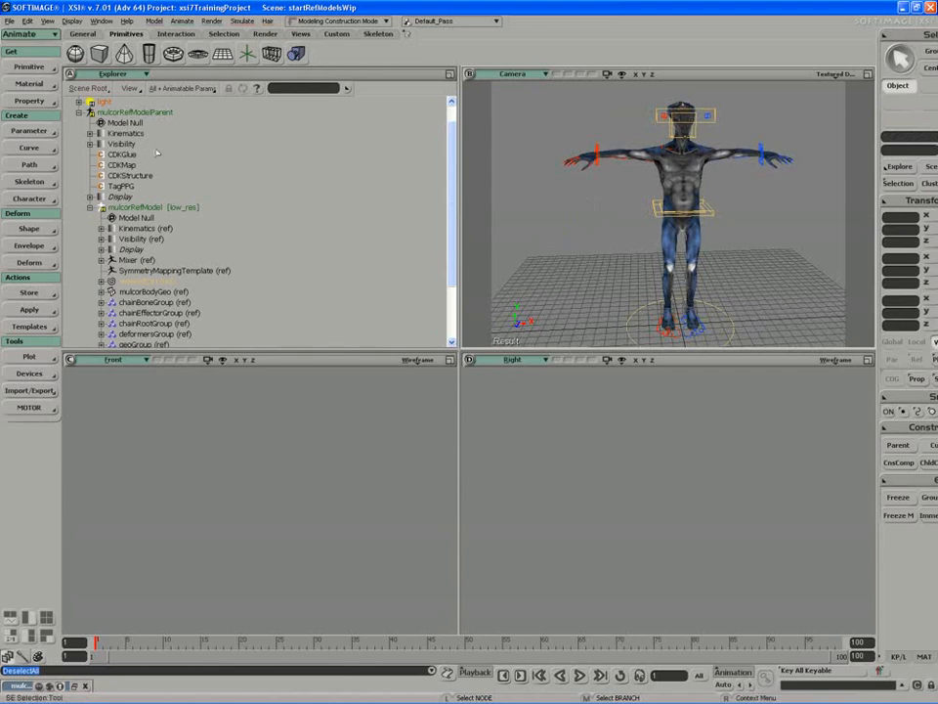
pyautogui.press('s')
pyautogui.moveTo(522, 264); pyautogui.dragTo(552, 240, button='right')
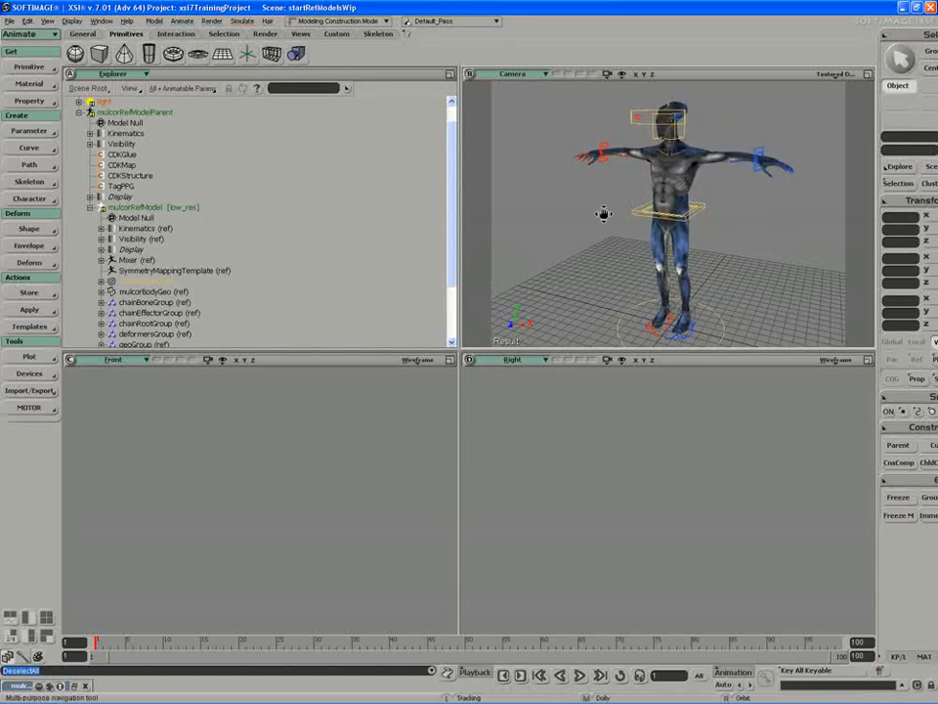
# Open the MOTOR Load Motion settings for the mulcorRefModelParent model and browse for a motor file.
pyautogui.click(135, 113)
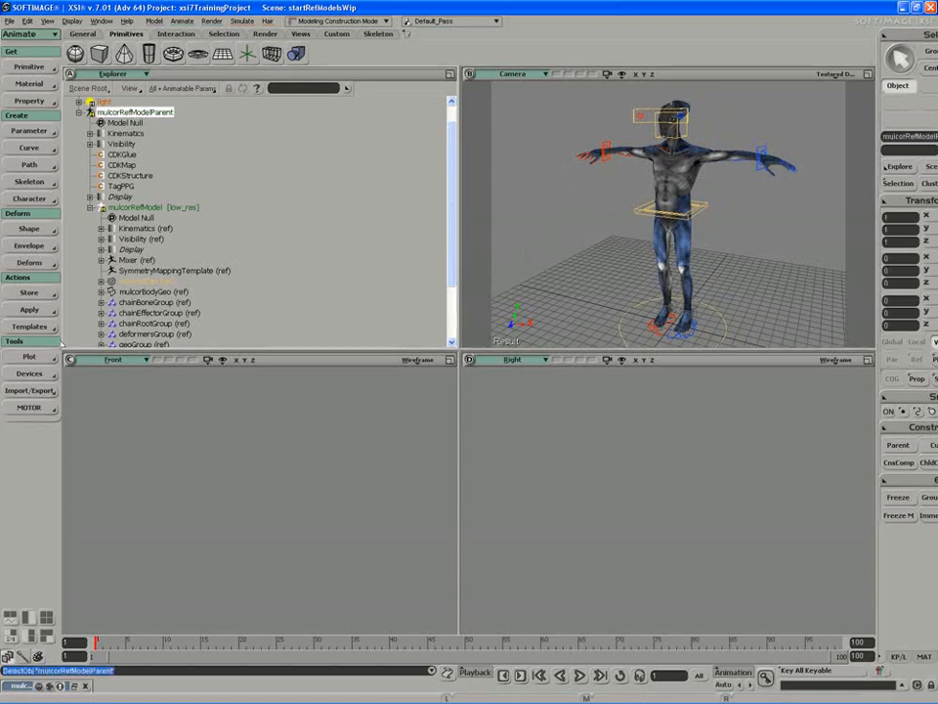
pyautogui.click(29, 408)
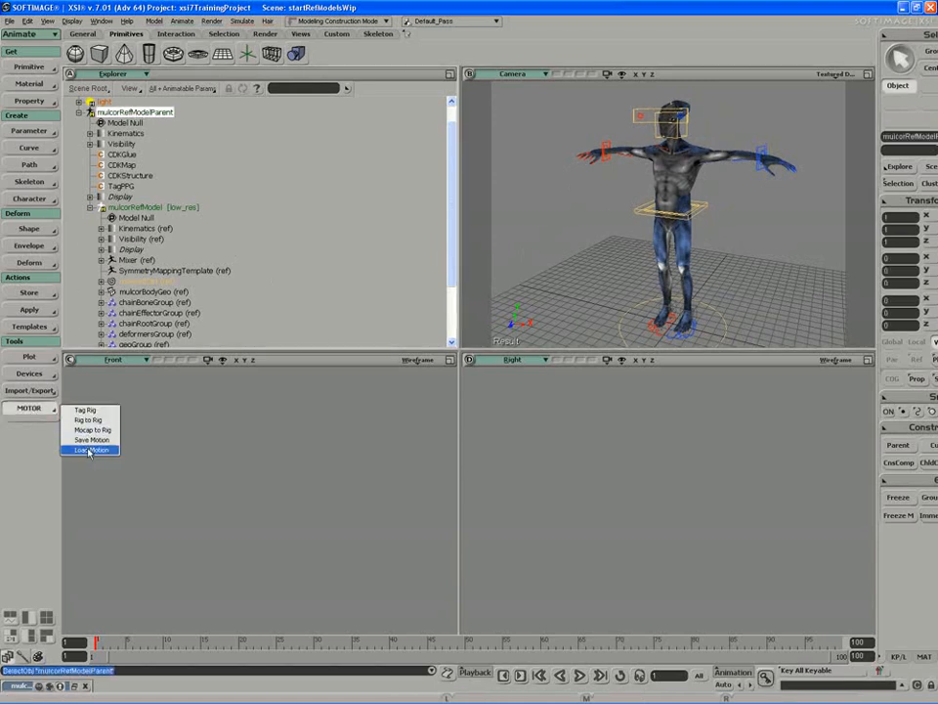
pyautogui.click(90, 450)
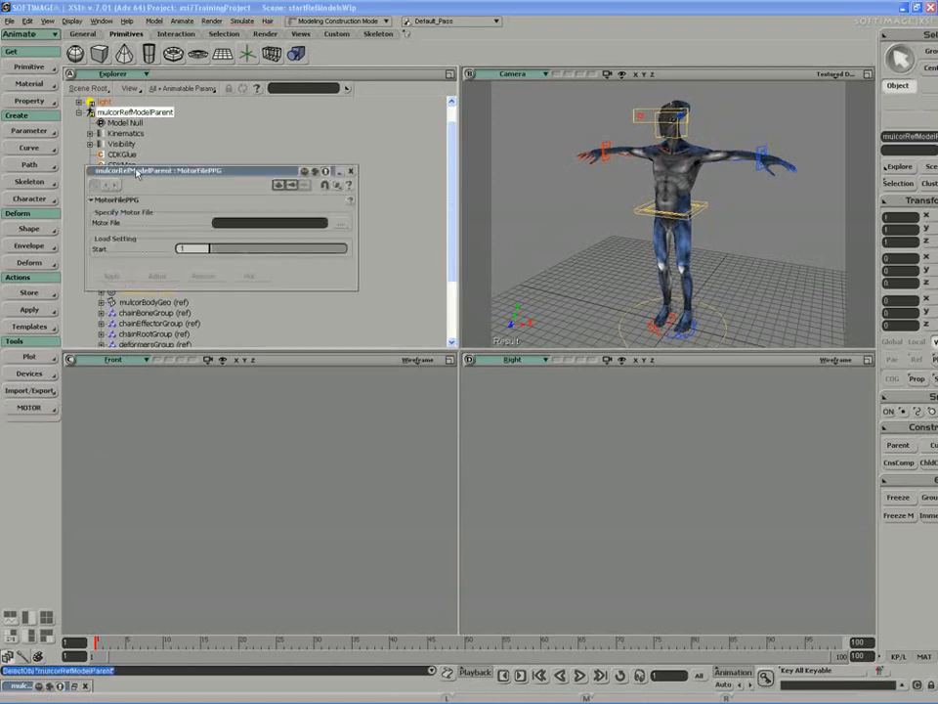
pyautogui.click(370, 243)
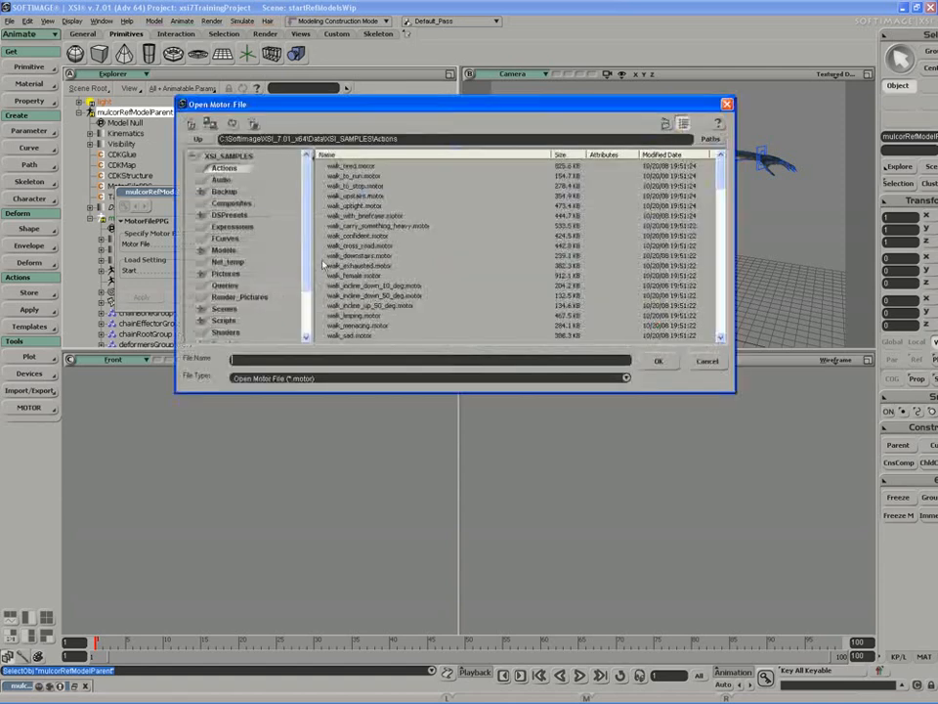
# Choose soldier_stand_fire.motor from the XSI_SAMPLES Actions folder and apply it to the rig with start frame 1.
pyautogui.click(381, 226)
pyautogui.scroll(-10, 344, 233)
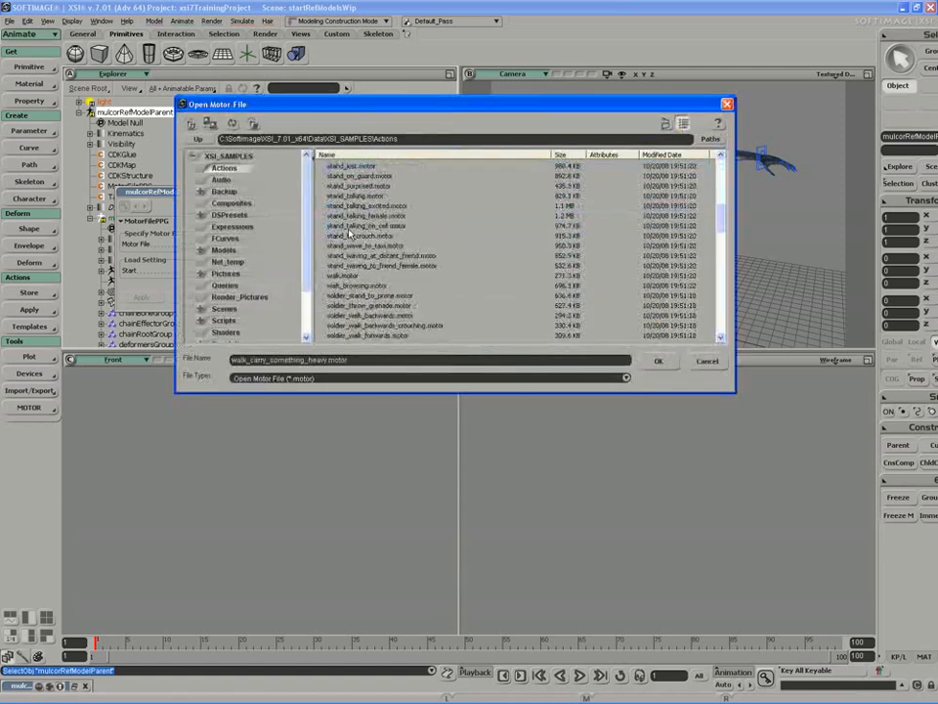
pyautogui.scroll(-5, 349, 233)
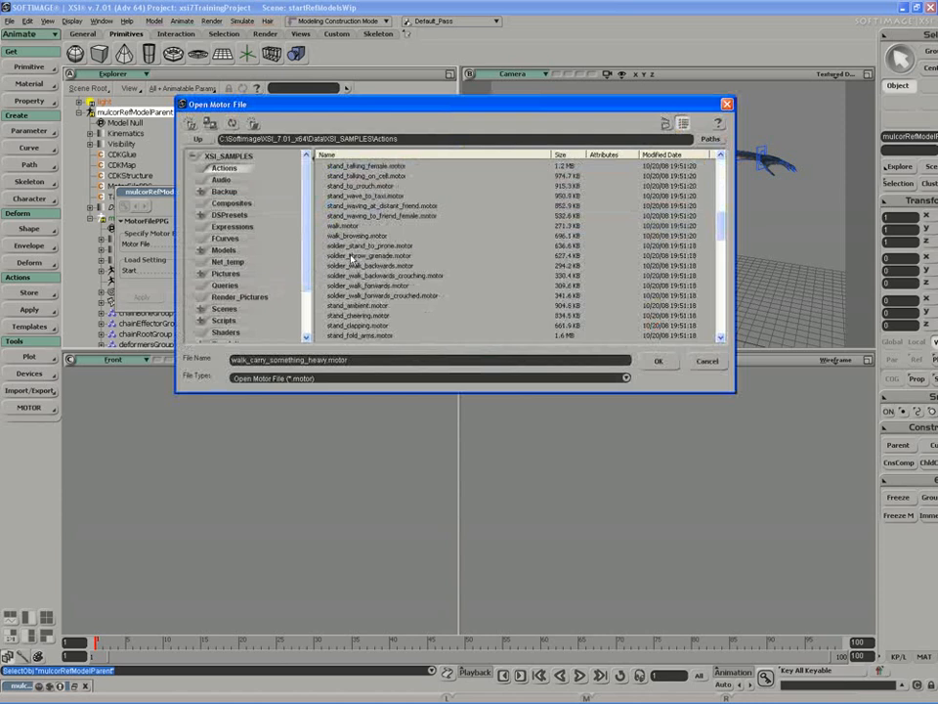
pyautogui.scroll(-10, 351, 257)
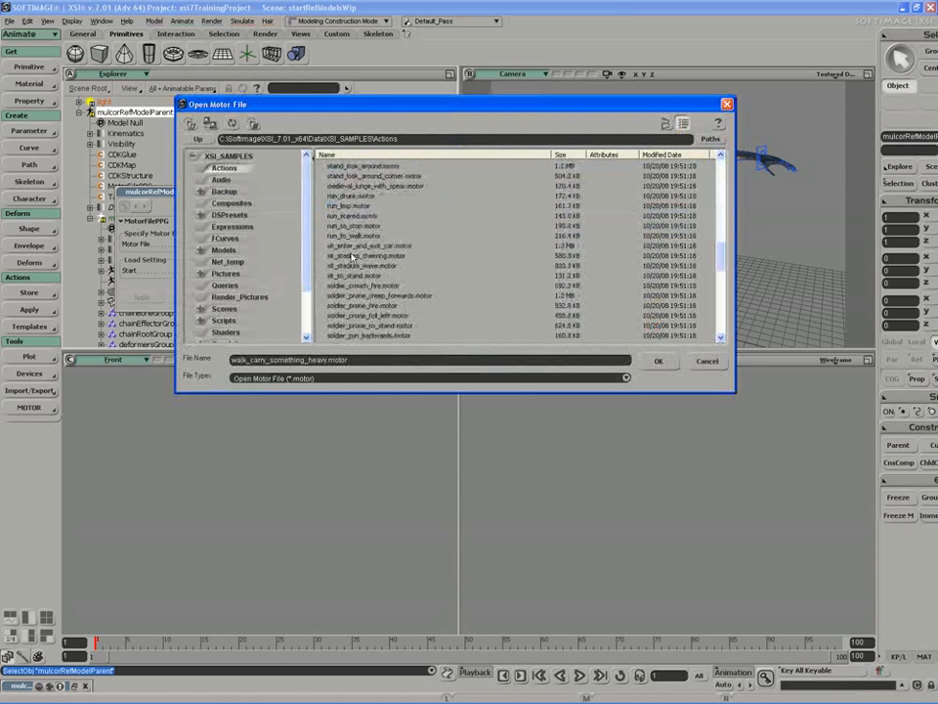
pyautogui.scroll(-5, 353, 256)
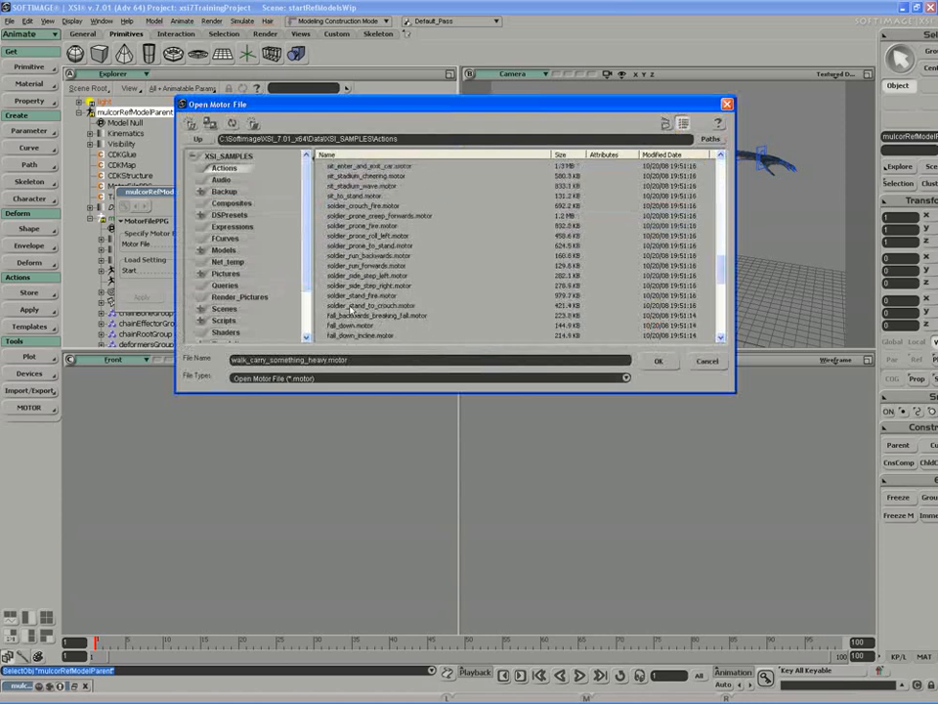
pyautogui.click(354, 295)
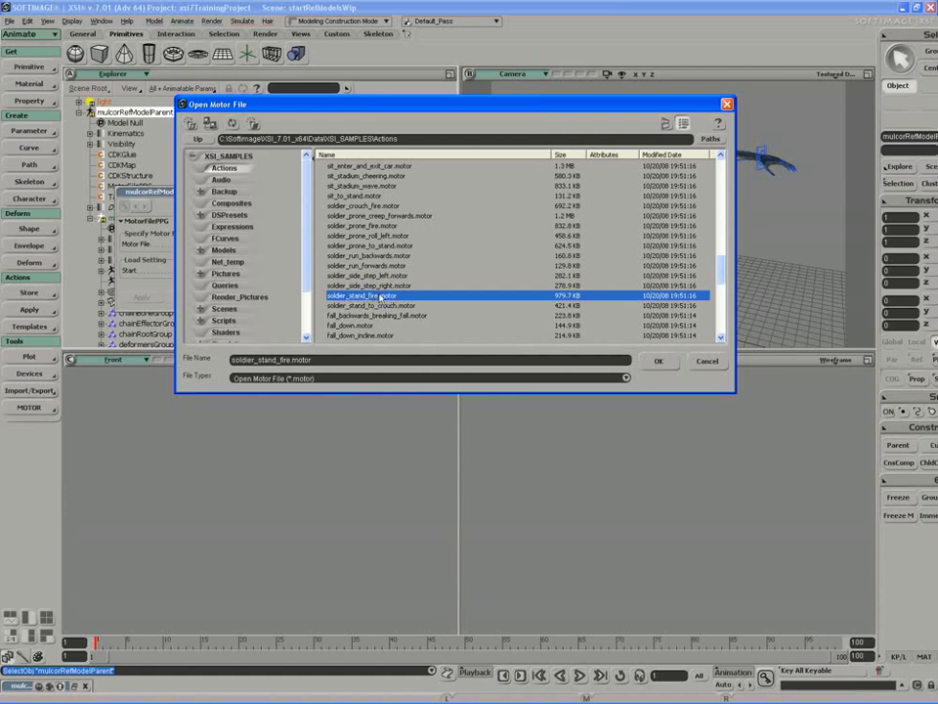
pyautogui.click(656, 361)
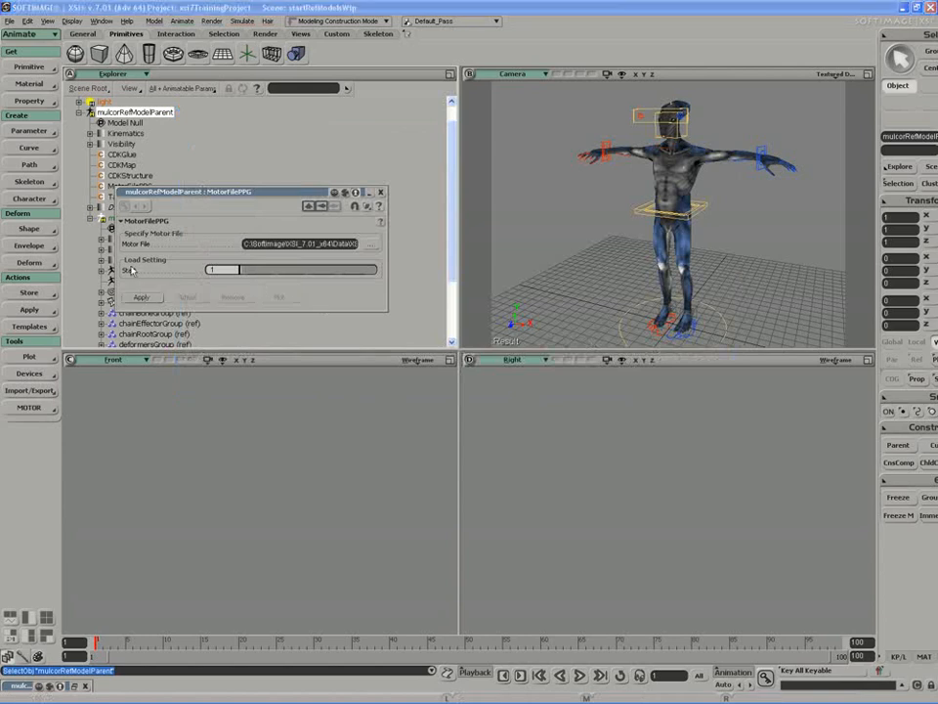
pyautogui.click(142, 298)
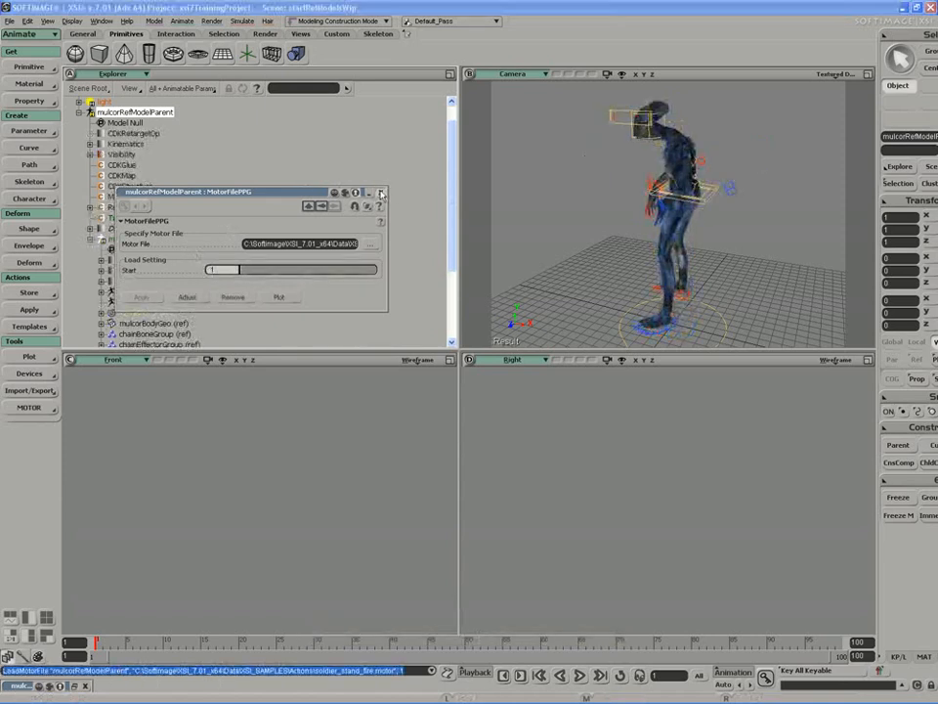
# Enlarge the camera view and scrub through the timeline to review the loaded motion on the character.
pyautogui.moveTo(345, 194); pyautogui.dragTo(322, 178)
pyautogui.press('F12')
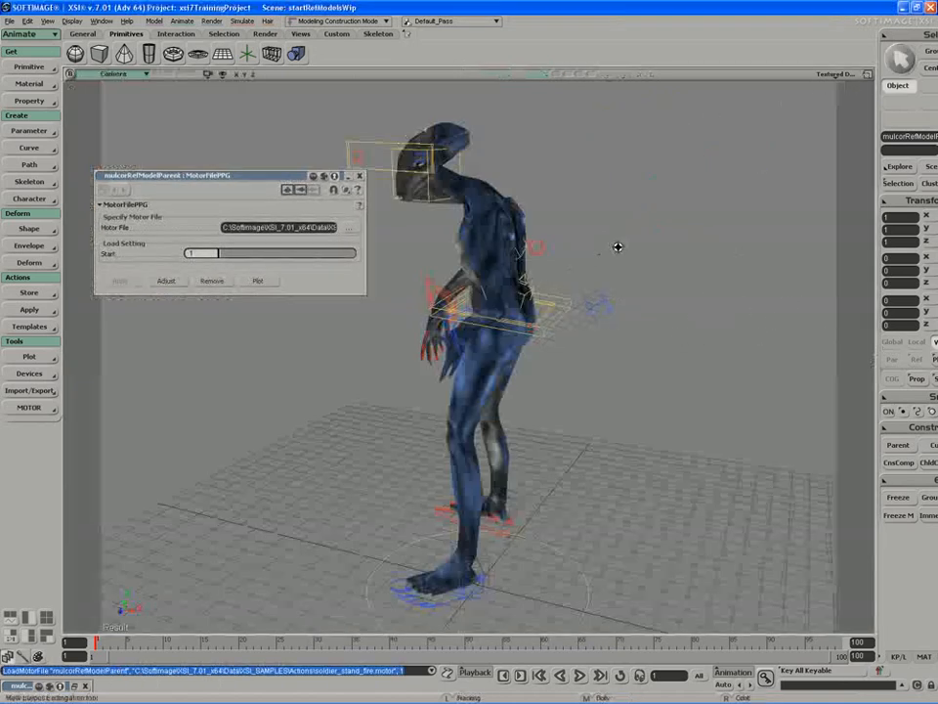
pyautogui.moveTo(95, 643); pyautogui.dragTo(69, 604)
pyautogui.moveTo(220, 176); pyautogui.dragTo(215, 146)
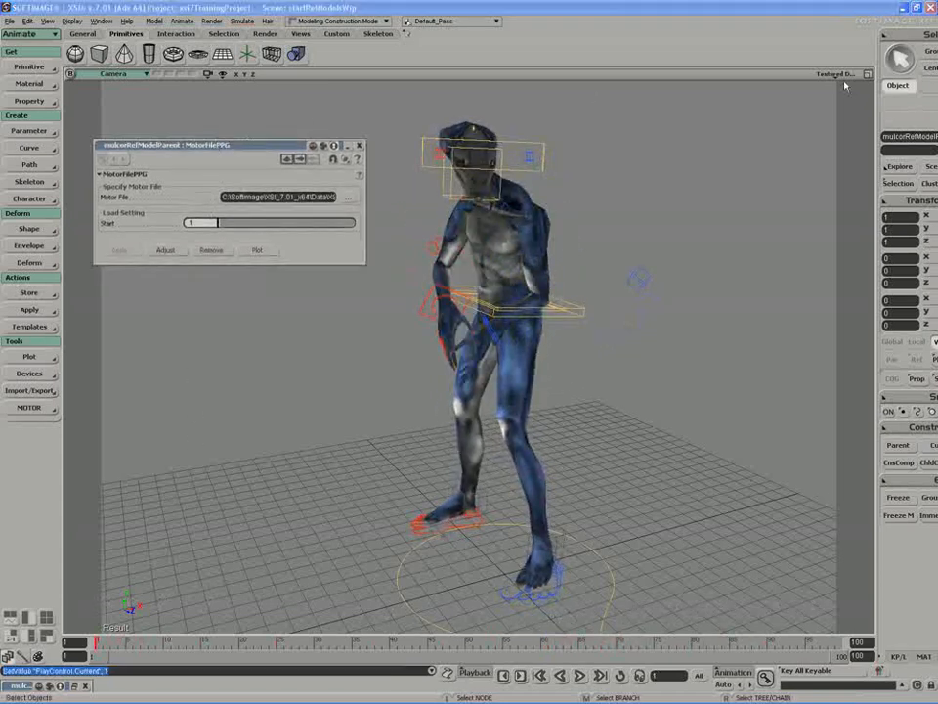
# Return to the four-view layout and examine the StoredProperties items inside the Delta targeting mulcorRefModel.
pyautogui.click(868, 74)
pyautogui.moveTo(274, 146); pyautogui.dragTo(361, 472)
pyautogui.scroll(-4, 297, 235)
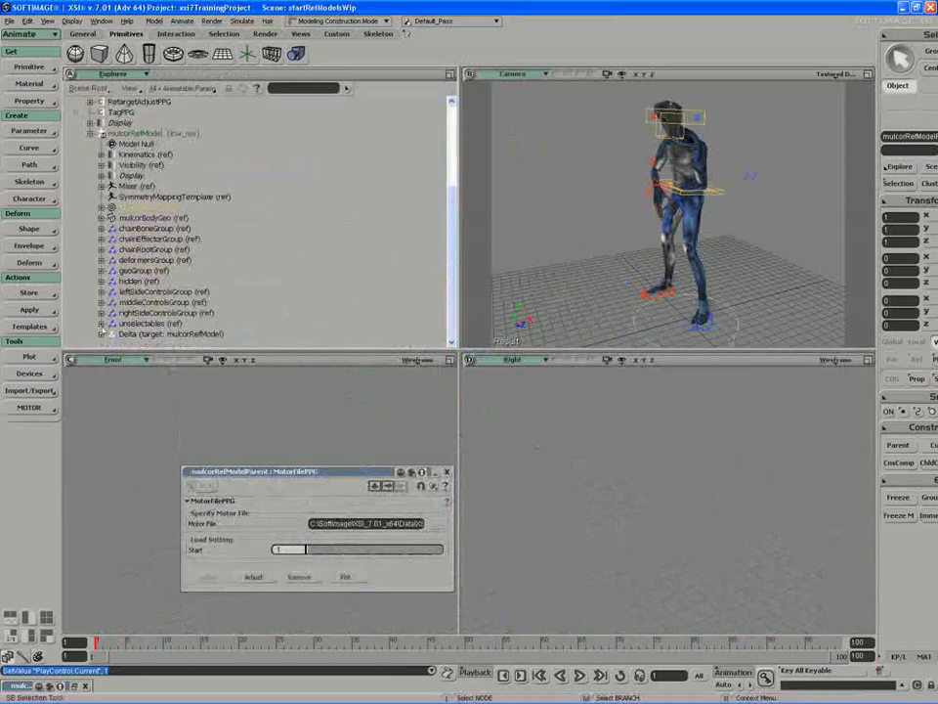
pyautogui.click(101, 334)
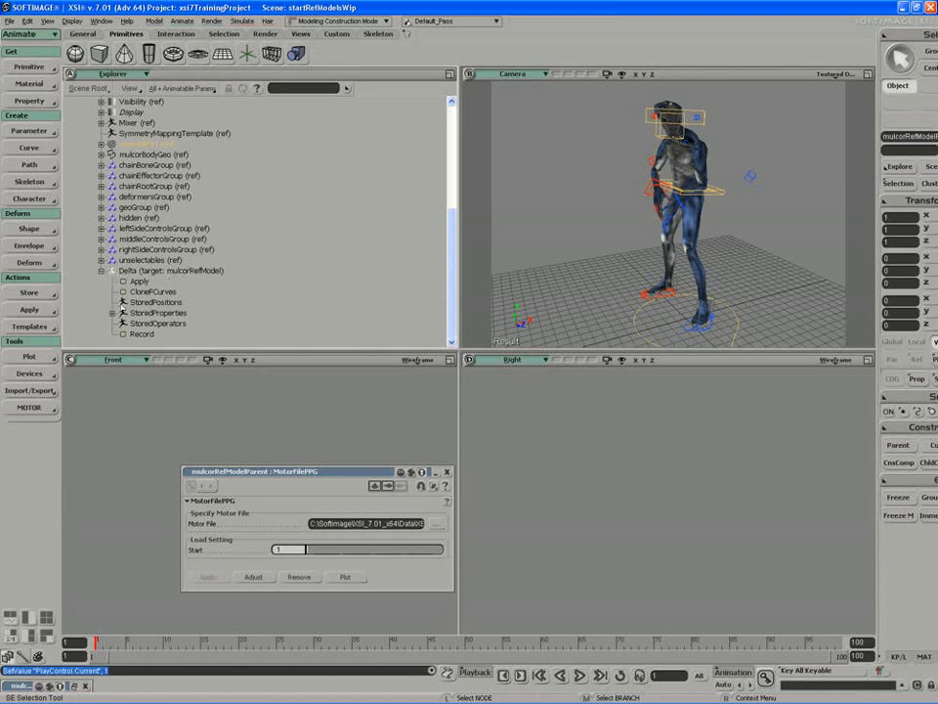
pyautogui.click(113, 312)
pyautogui.scroll(4, 228, 282)
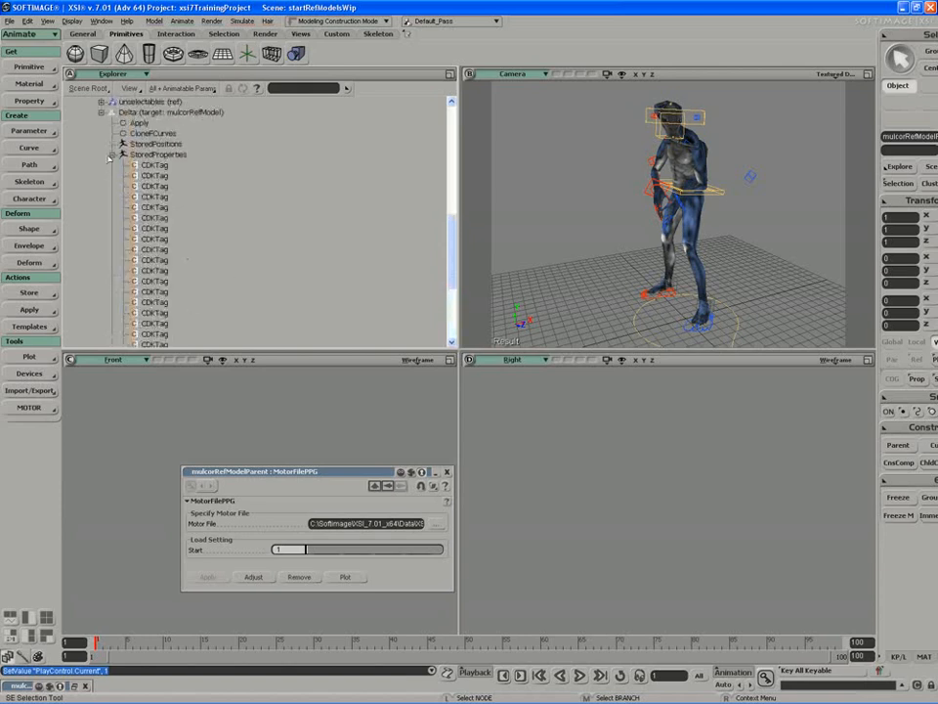
pyautogui.click(122, 198)
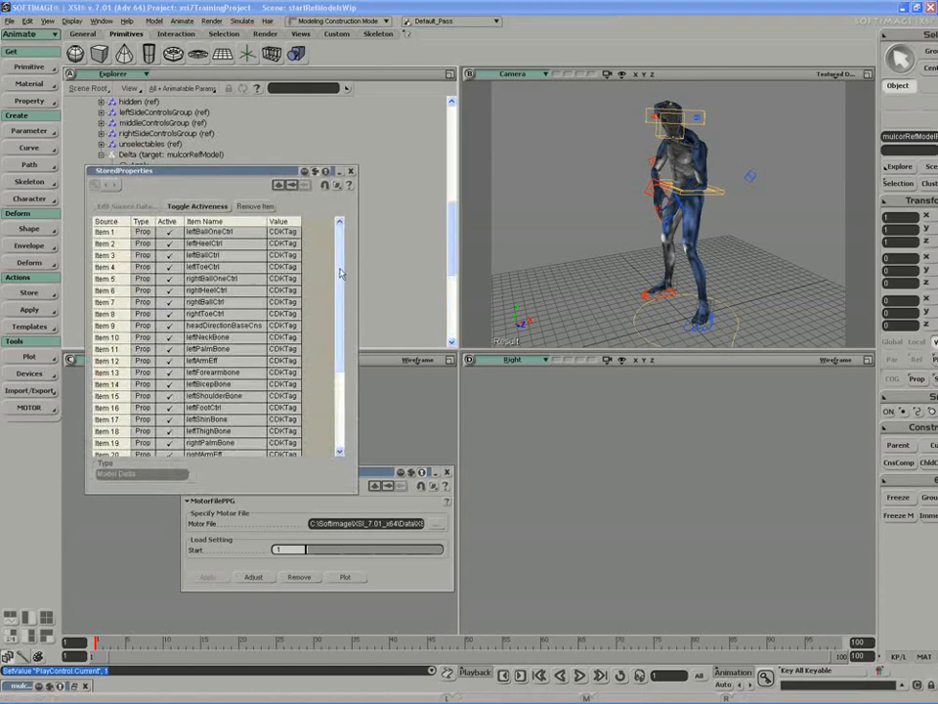
pyautogui.scroll(-4, 340, 274)
pyautogui.scroll(4, 340, 274)
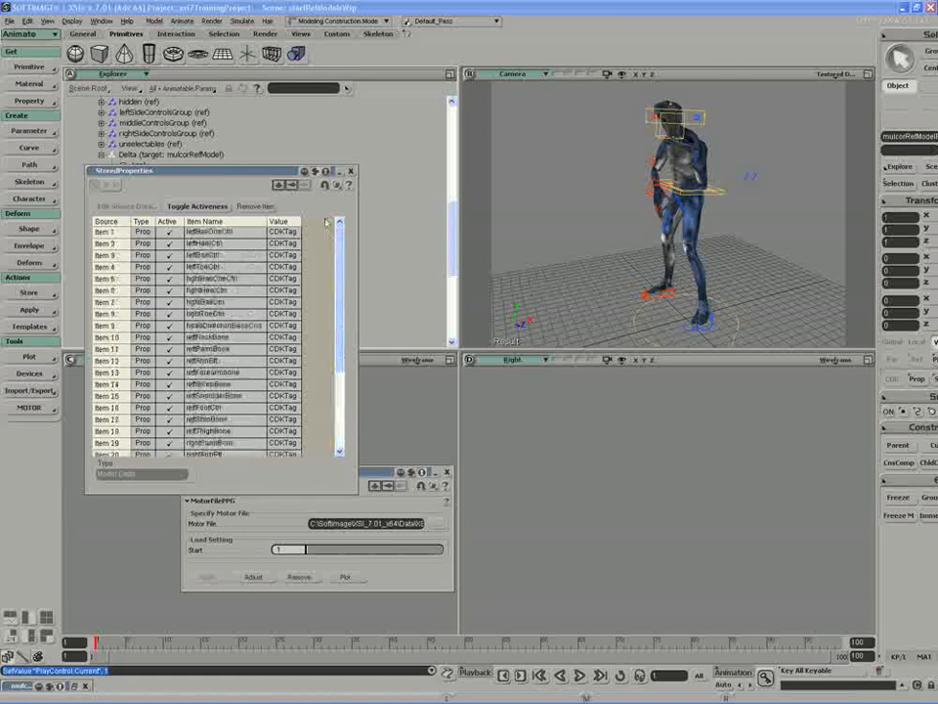
pyautogui.click(352, 171)
pyautogui.click(112, 196)
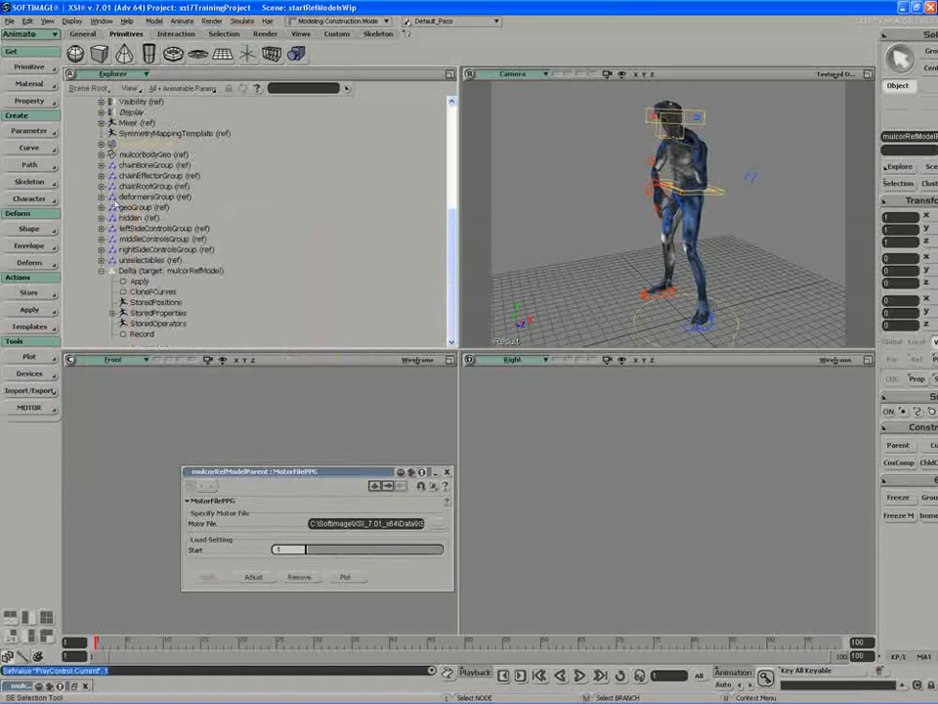
# Examine the StoredPositions items of the mulcorRefModel Delta in an enlarged property page, and close it.
pyautogui.doubleClick(124, 303)
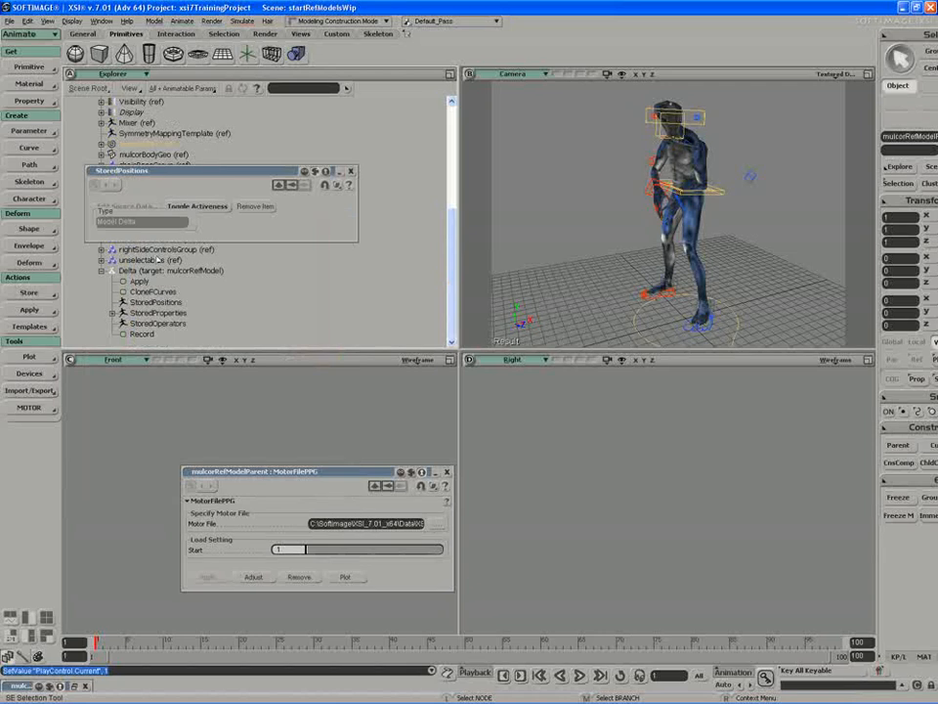
pyautogui.moveTo(163, 242); pyautogui.dragTo(144, 495)
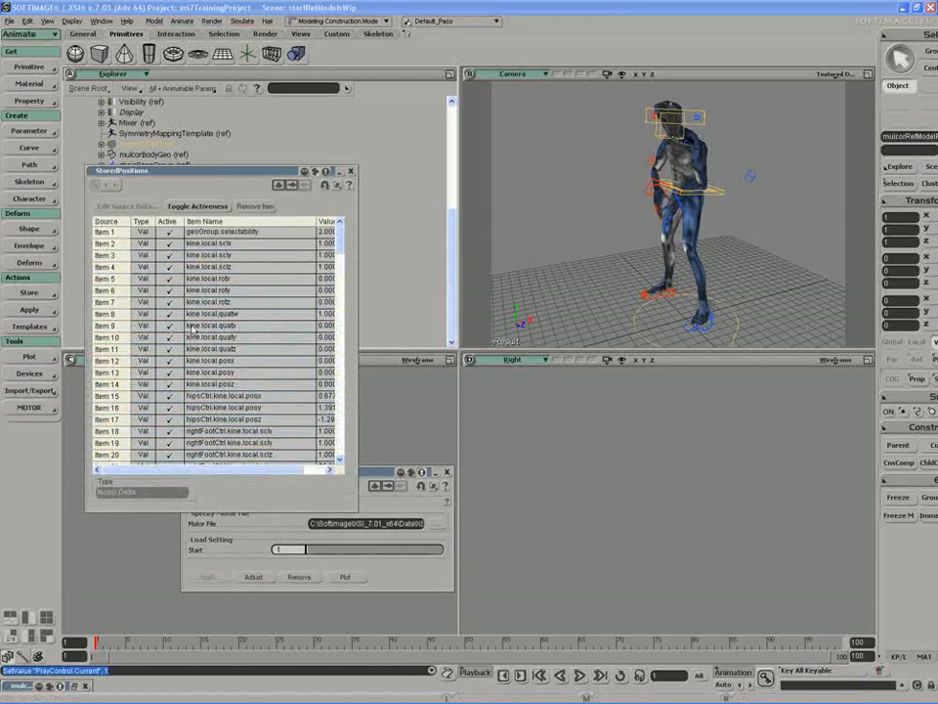
pyautogui.moveTo(333, 246)
pyautogui.mouseDown()
pyautogui.moveTo(334, 423)
pyautogui.moveTo(336, 239)
pyautogui.mouseUp()
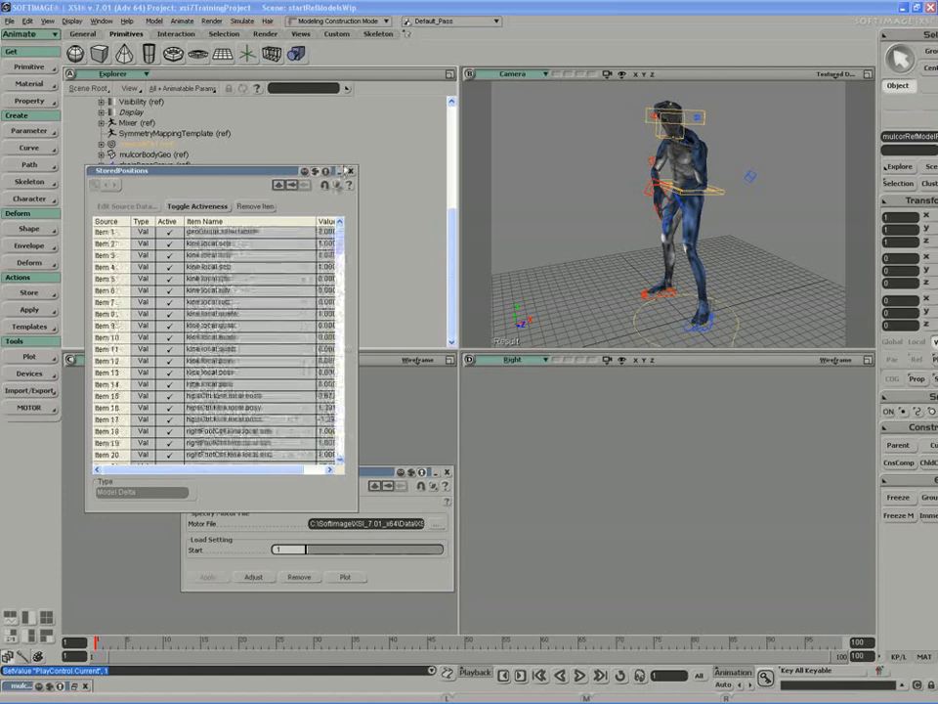
pyautogui.click(350, 171)
# Examine the StoredOperators items of the mulcorRefModel Delta and close their property page.
pyautogui.click(126, 324)
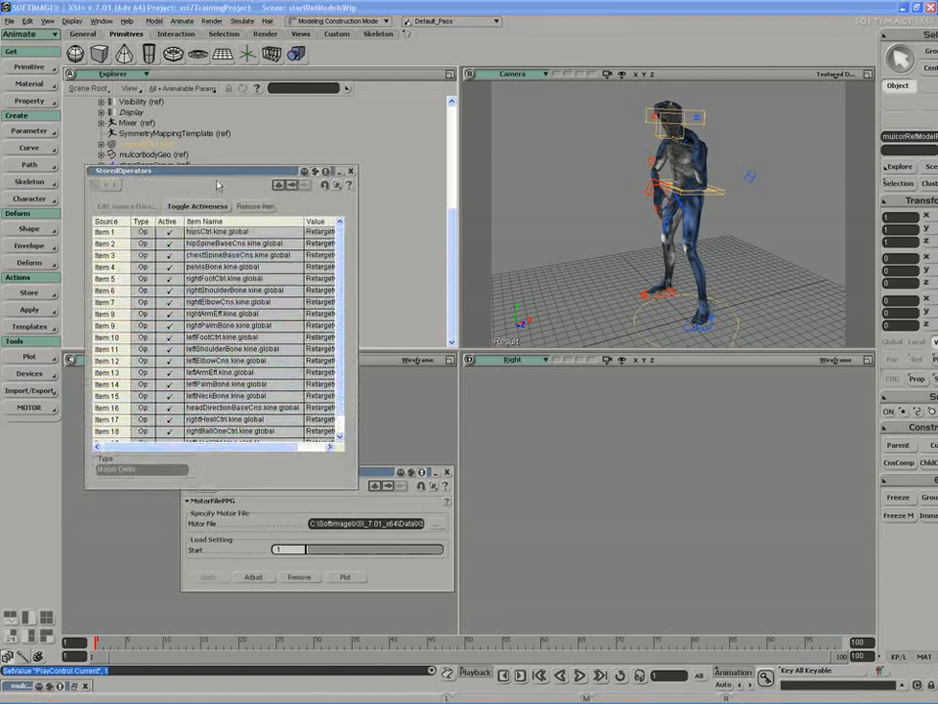
pyautogui.moveTo(218, 173); pyautogui.dragTo(233, 156)
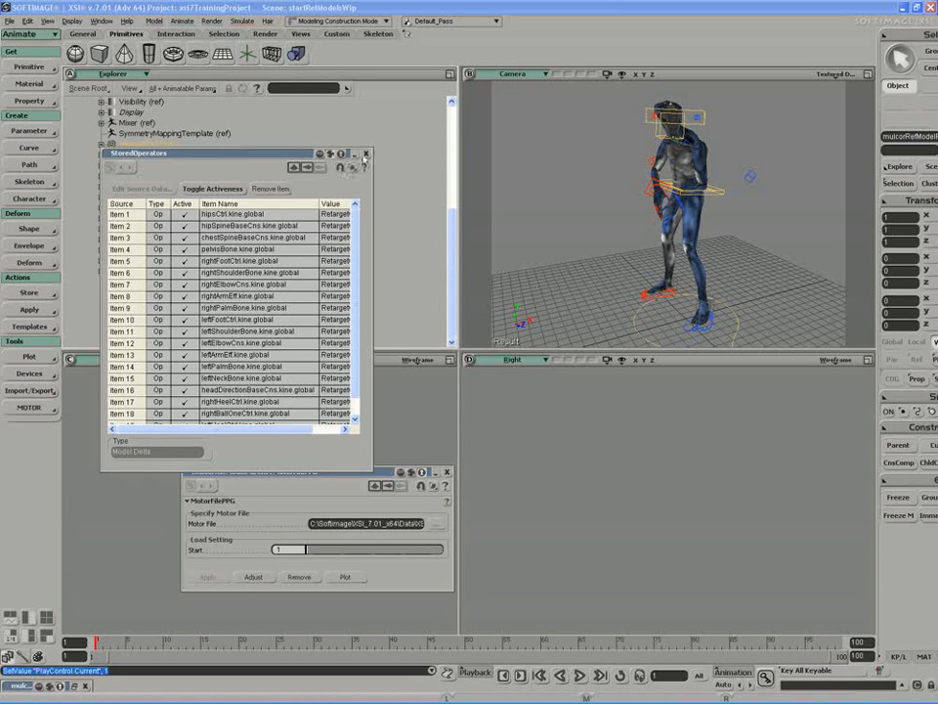
pyautogui.click(366, 154)
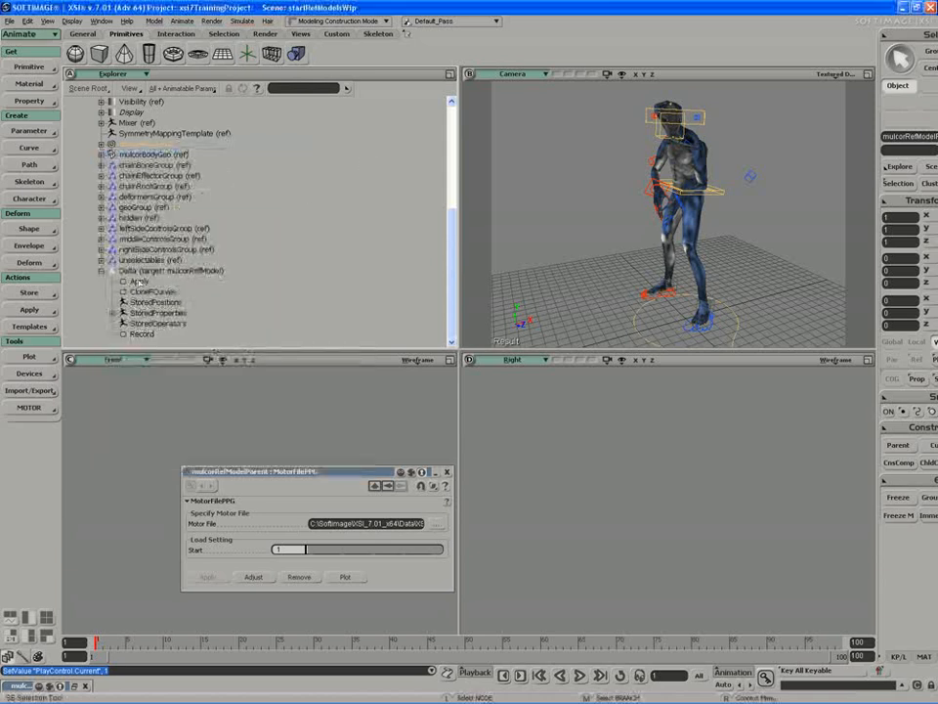
# Move the timeline to frame 26 and enlarge the camera view on the posed character.
pyautogui.scroll(1, 274, 303)
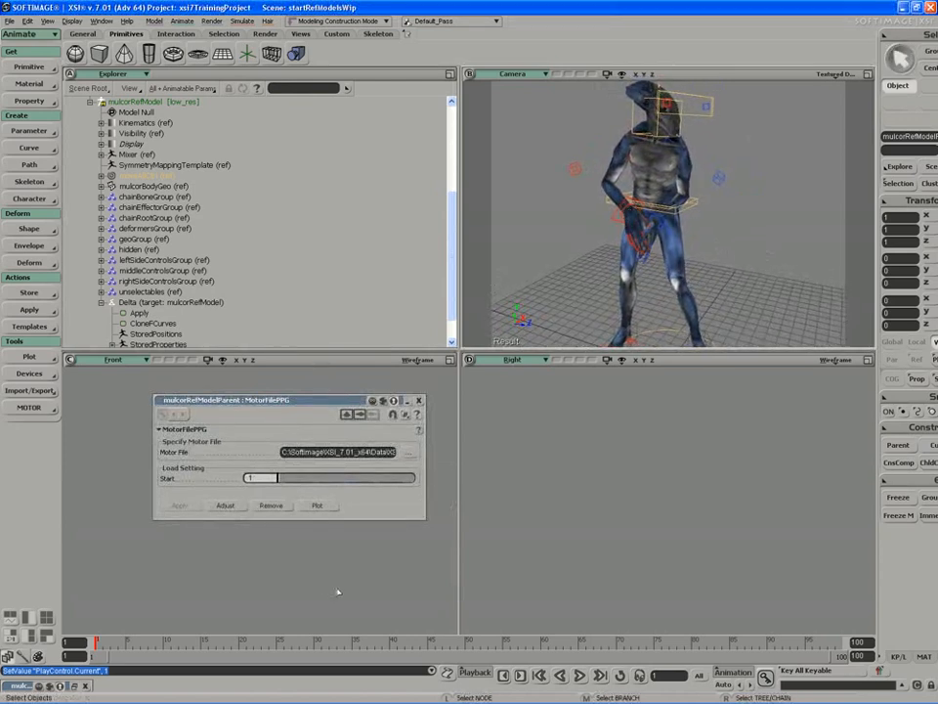
pyautogui.moveTo(100, 643); pyautogui.dragTo(285, 642)
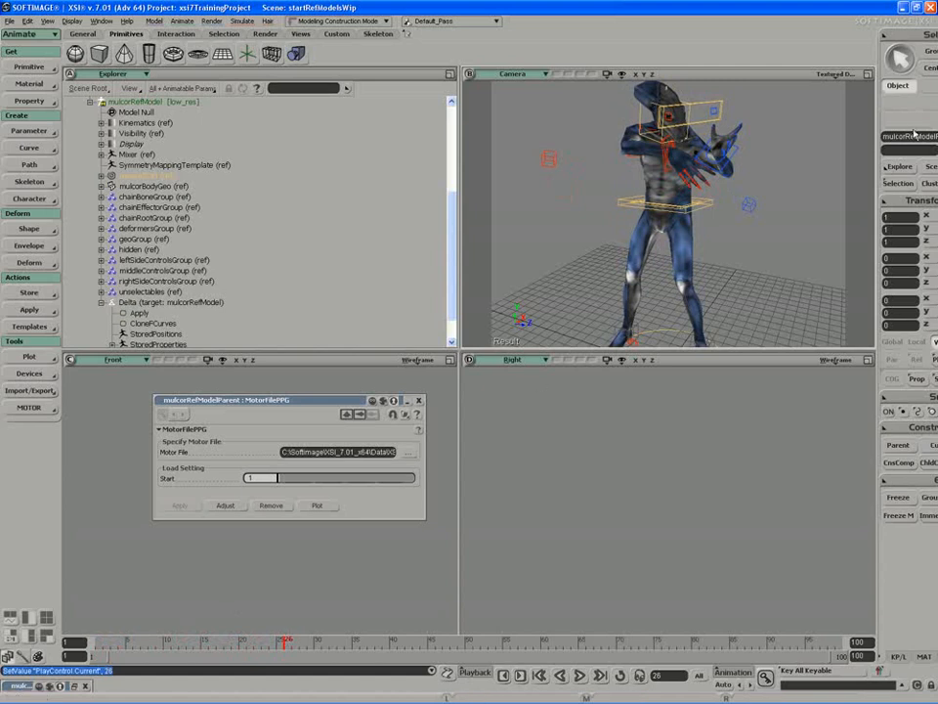
pyautogui.click(868, 74)
pyautogui.press('s')
pyautogui.moveTo(688, 215); pyautogui.dragTo(709, 212, button='right')
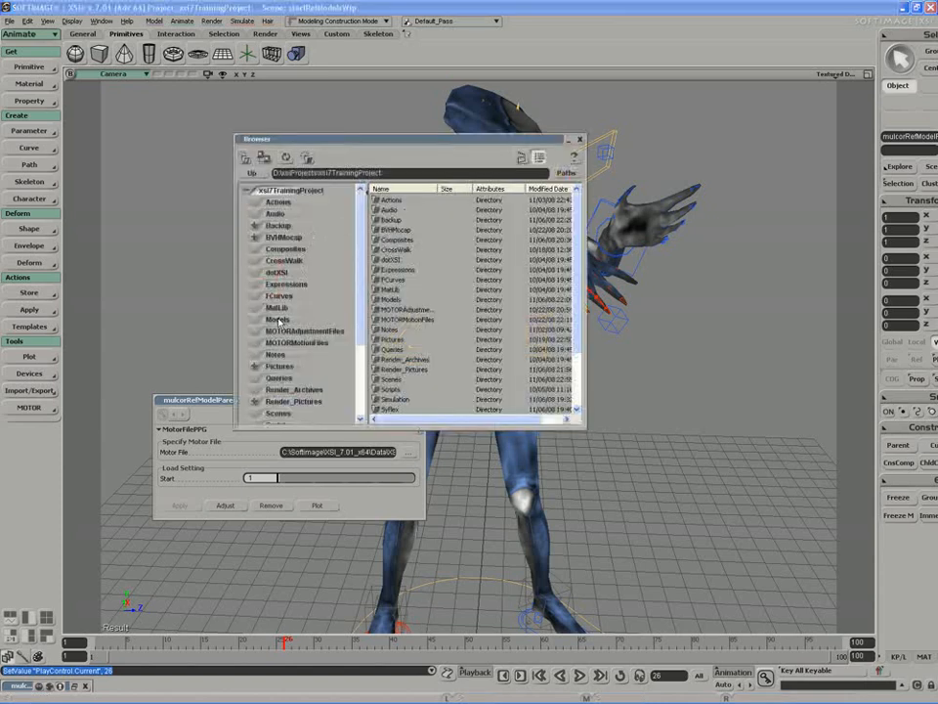
# Import medRifle.emdl from the project's Models folder into the scene and close the file browser.
pyautogui.click(278, 320)
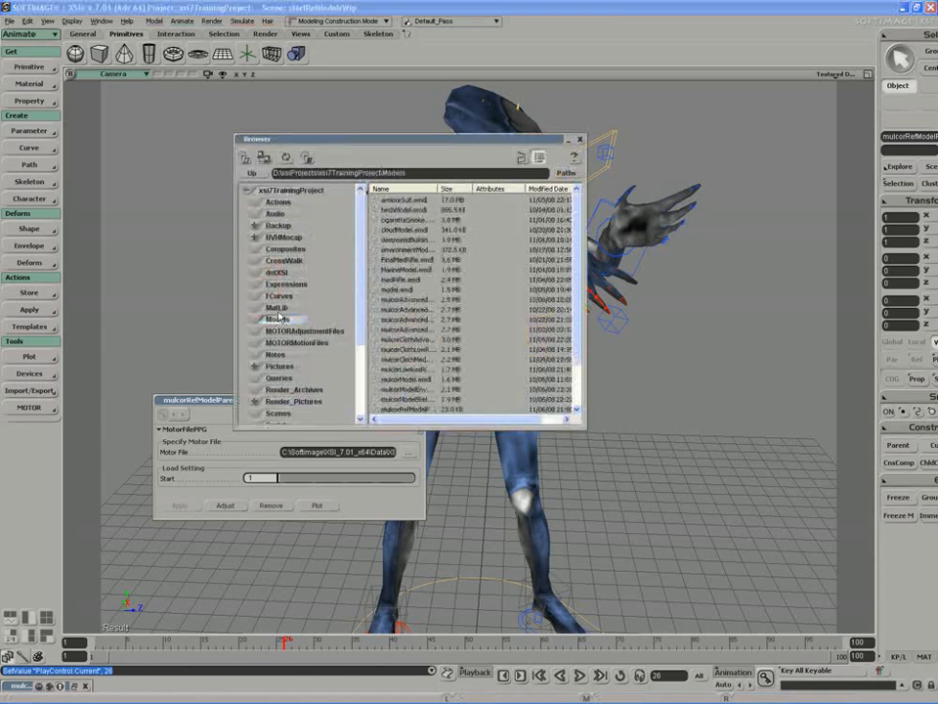
pyautogui.moveTo(434, 186); pyautogui.dragTo(478, 187)
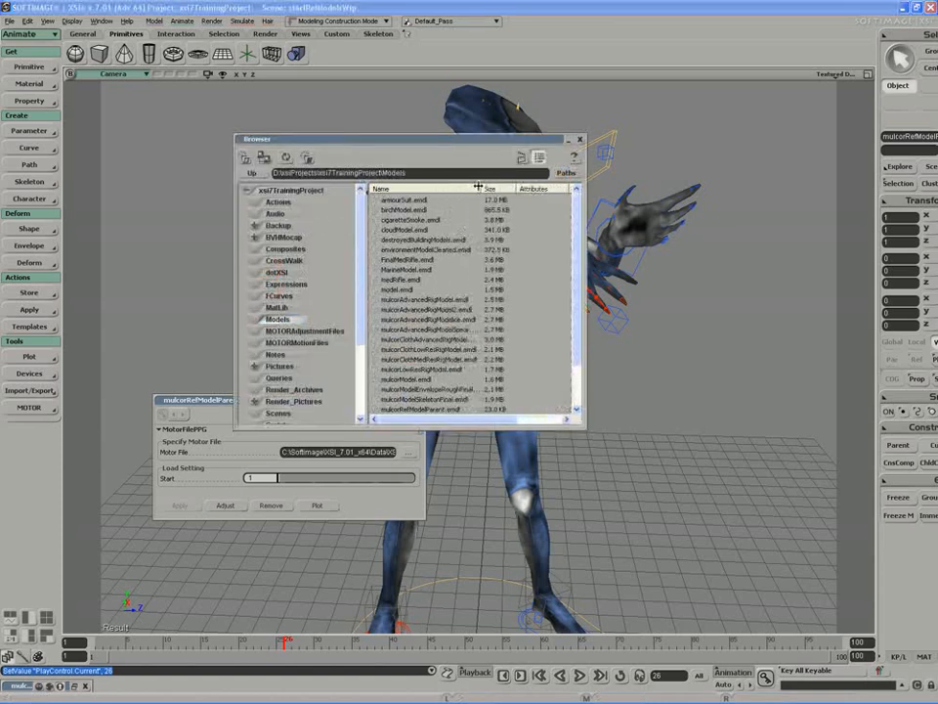
pyautogui.click(402, 260)
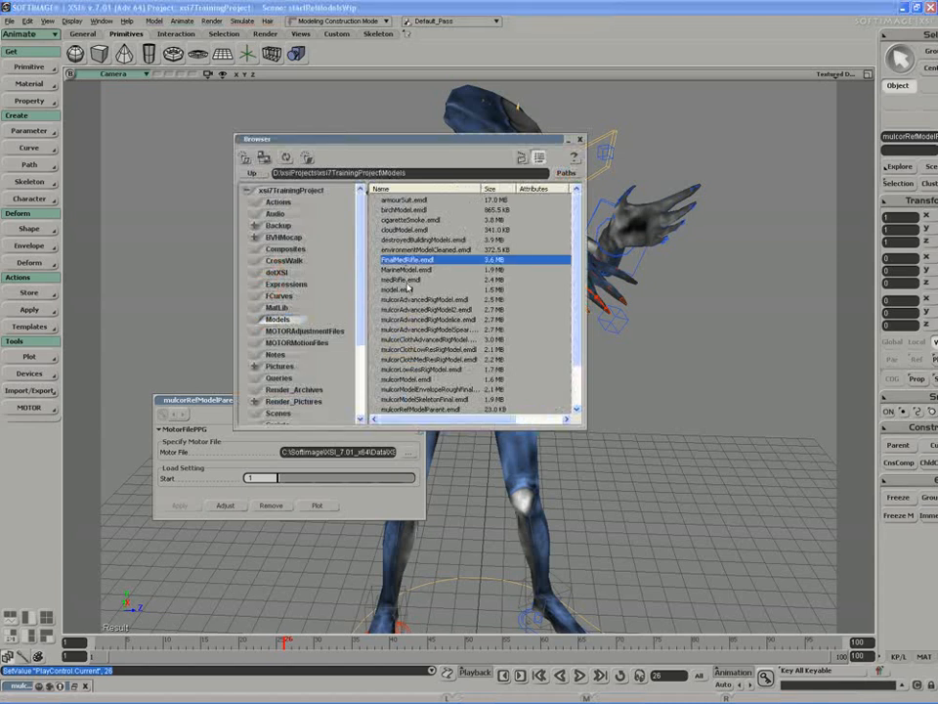
pyautogui.click(391, 280)
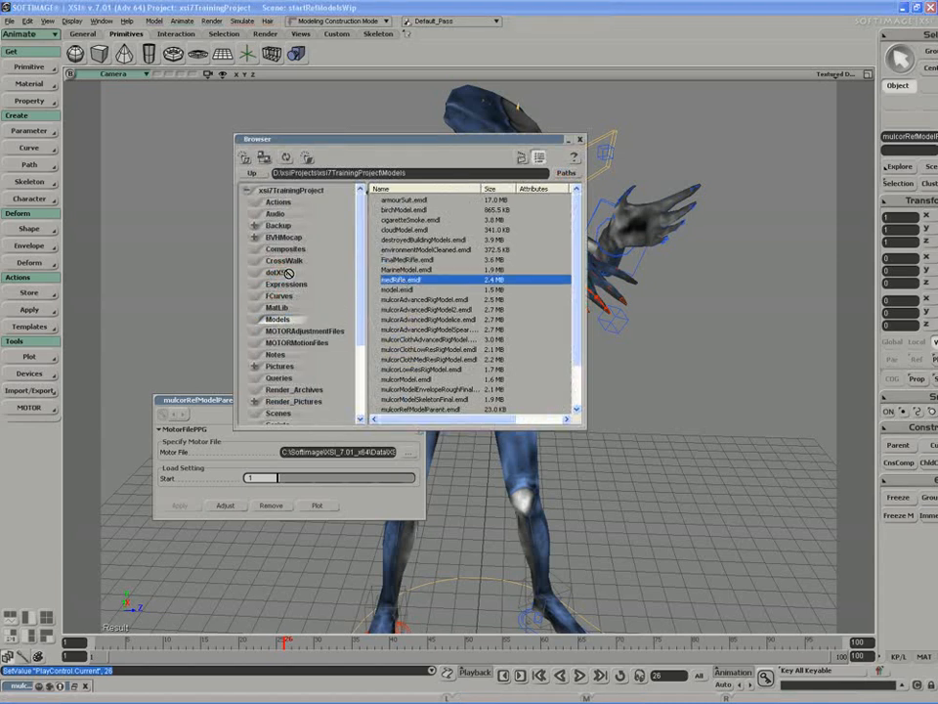
pyautogui.moveTo(209, 276); pyautogui.dragTo(208, 272)
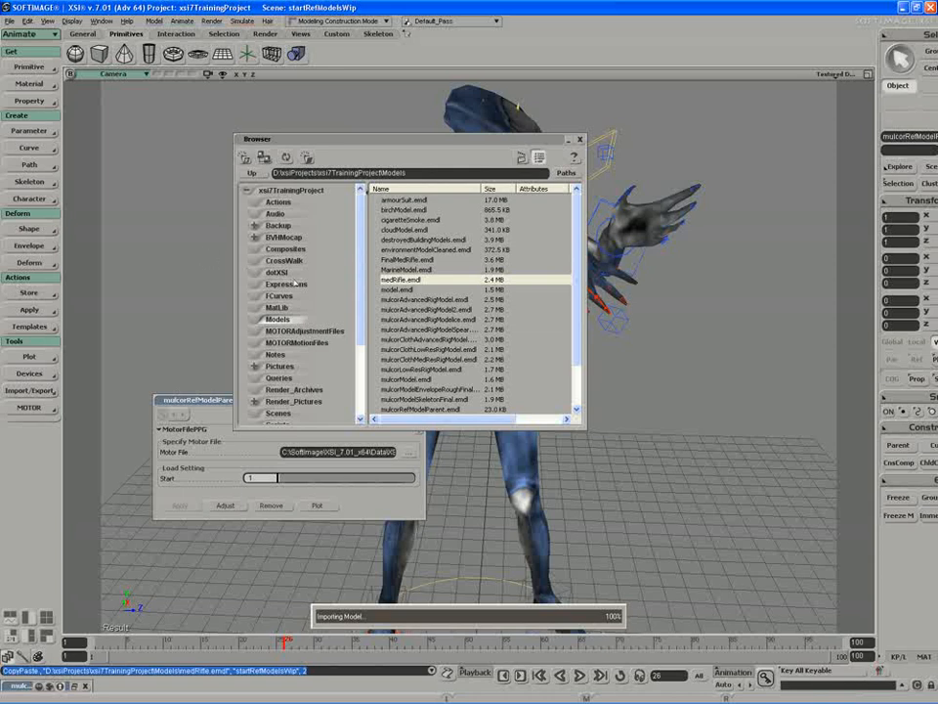
pyautogui.click(579, 140)
# Select the imported rifle's rifleSRT control on the floor between the character's feet.
pyautogui.press('s')
pyautogui.moveTo(460, 380); pyautogui.dragTo(485, 348)
pyautogui.click(485, 544)
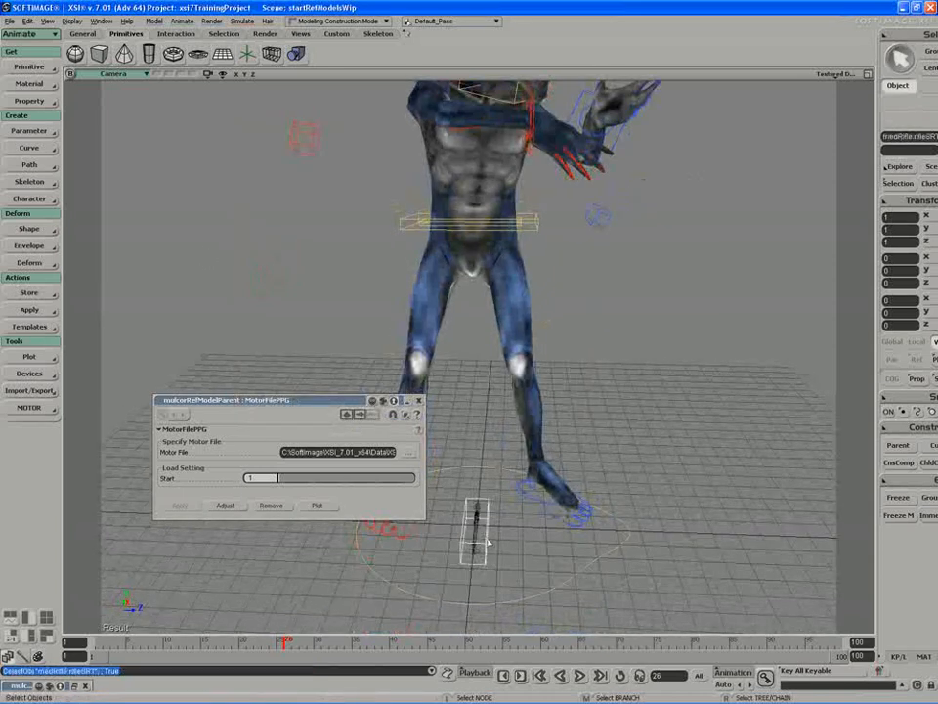
pyautogui.press('s')
pyautogui.moveTo(488, 542); pyautogui.dragTo(493, 524)
pyautogui.moveTo(492, 524); pyautogui.dragTo(462, 557, button='middle')
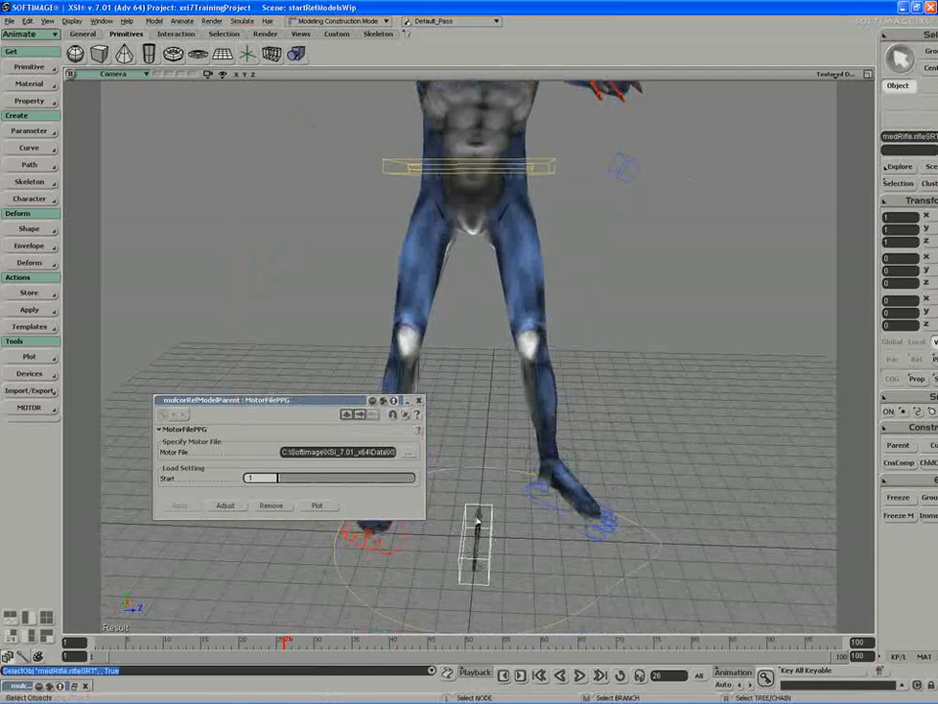
# Select the rifle's rifleSRT object in the scene hierarchy, set its scale to 2 on all axes, and undo the stray scaling that follows.
pyautogui.press('x')
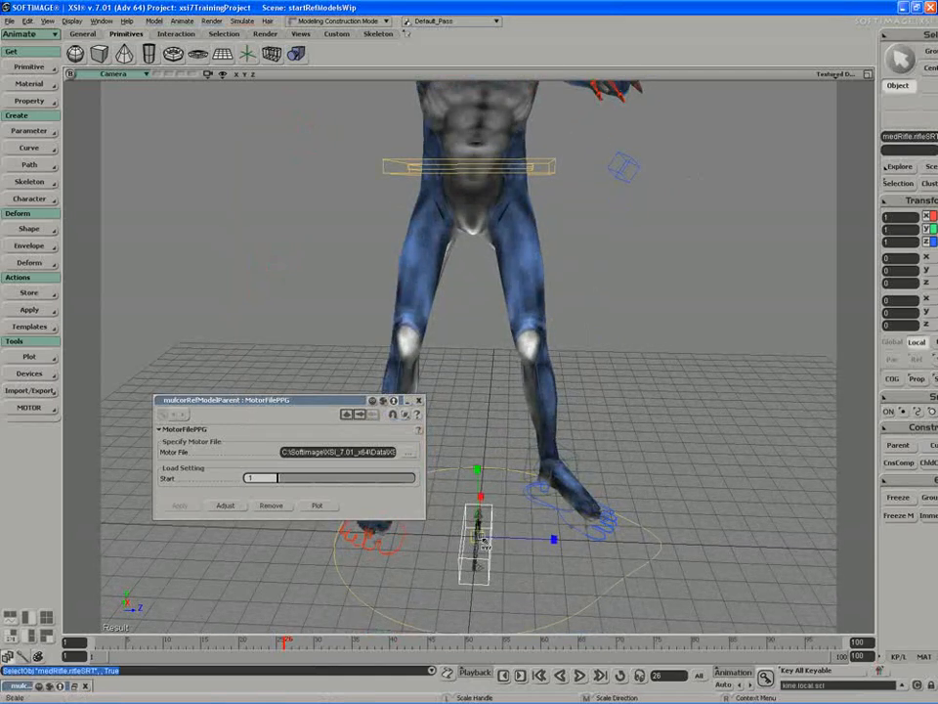
pyautogui.press('space')
pyautogui.press('8')
pyautogui.click(452, 301)
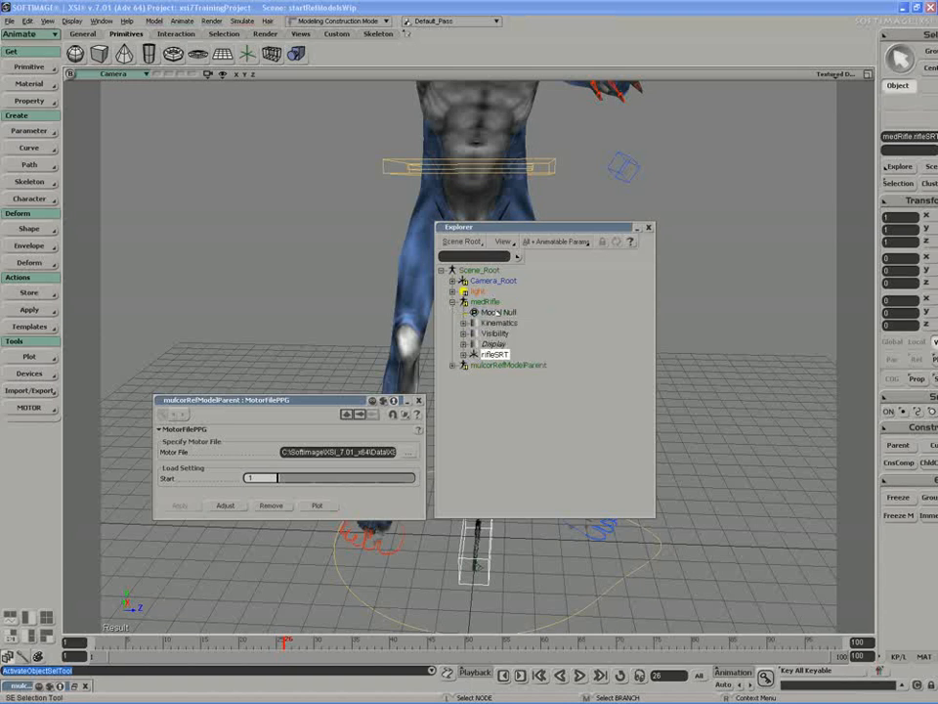
pyautogui.click(495, 355)
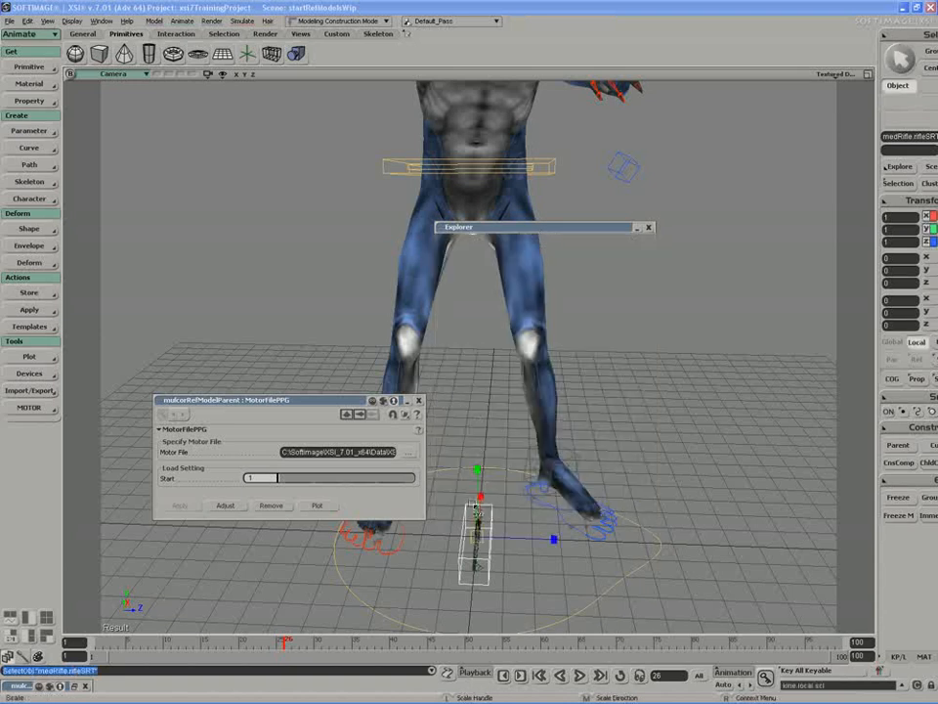
pyautogui.click(910, 218)
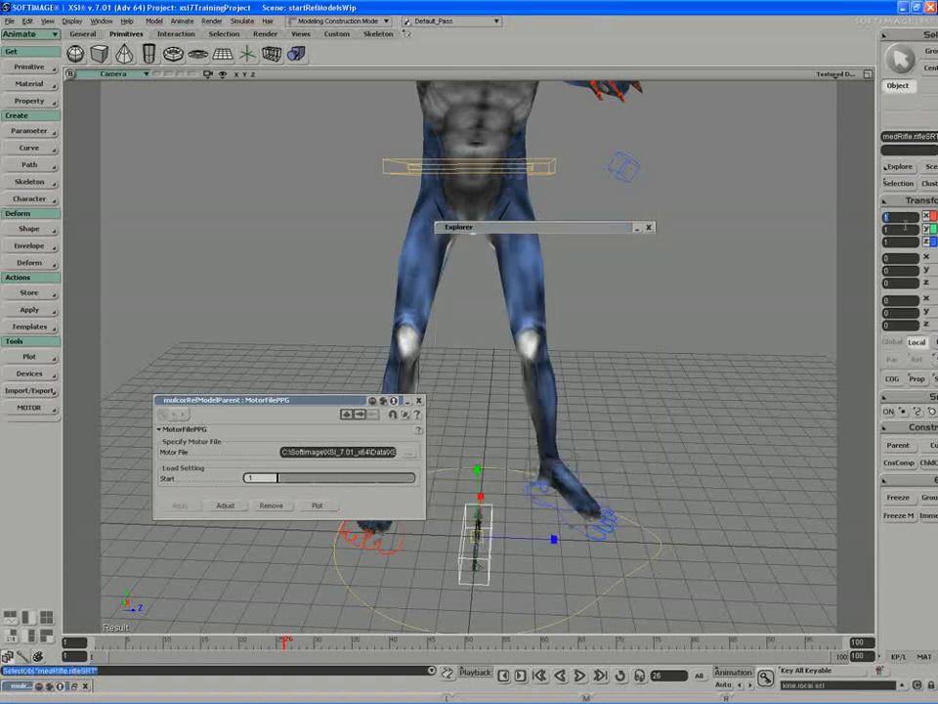
pyautogui.write('2')
pyautogui.press('Return')
pyautogui.rightClick(661, 373)
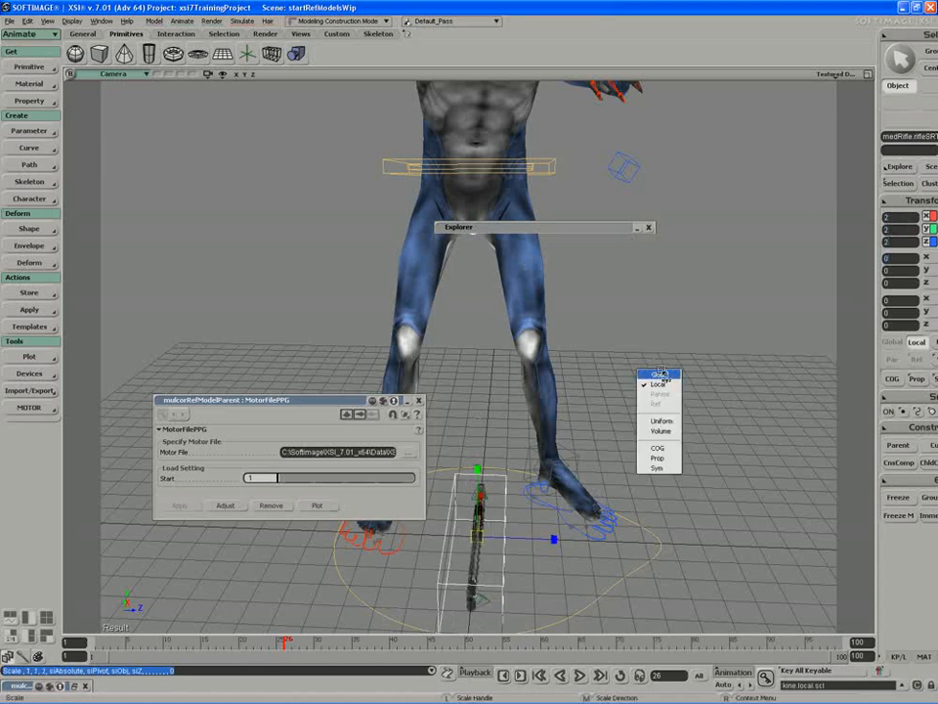
pyautogui.moveTo(582, 392); pyautogui.dragTo(597, 394)
pyautogui.press('s')
pyautogui.moveTo(597, 393); pyautogui.dragTo(636, 388, button='right')
pyautogui.hotkey('ctrl', 'z')
# Raise the rifle from the floor to the character's chest height, at a Y position of about 16.4.
pyautogui.press('s')
pyautogui.moveTo(635, 389); pyautogui.dragTo(613, 377, button='middle')
pyautogui.moveTo(613, 377); pyautogui.dragTo(590, 385, button='right')
pyautogui.press('x')
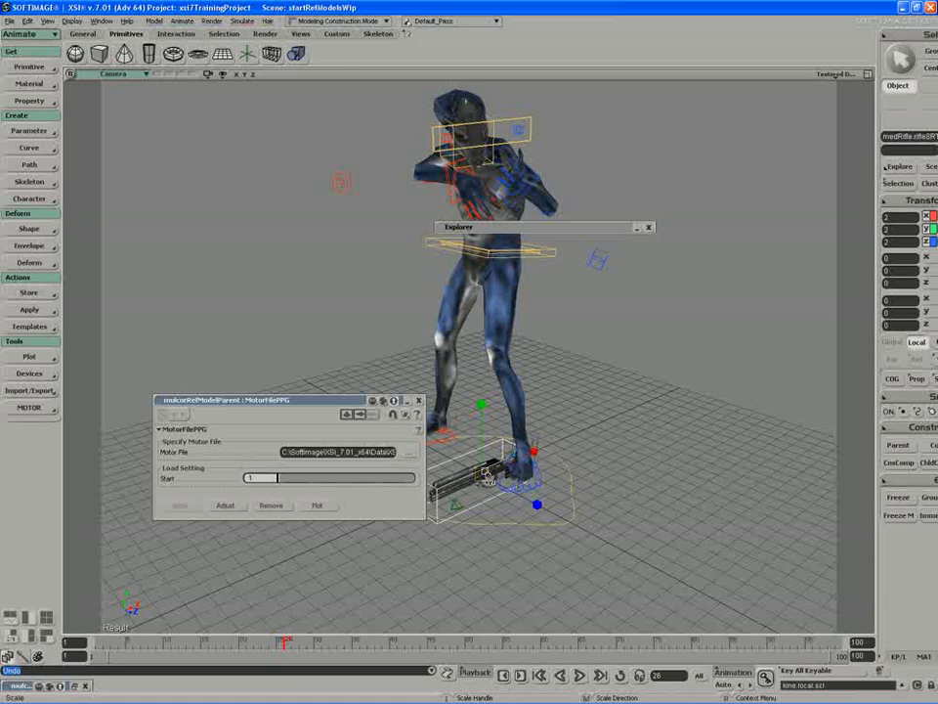
pyautogui.press('v')
pyautogui.moveTo(482, 453); pyautogui.dragTo(538, 191)
# Set the rifle's Y rotation to 90 and move the collapsed Explorer window clear of the character.
pyautogui.press('c')
pyautogui.click(910, 271)
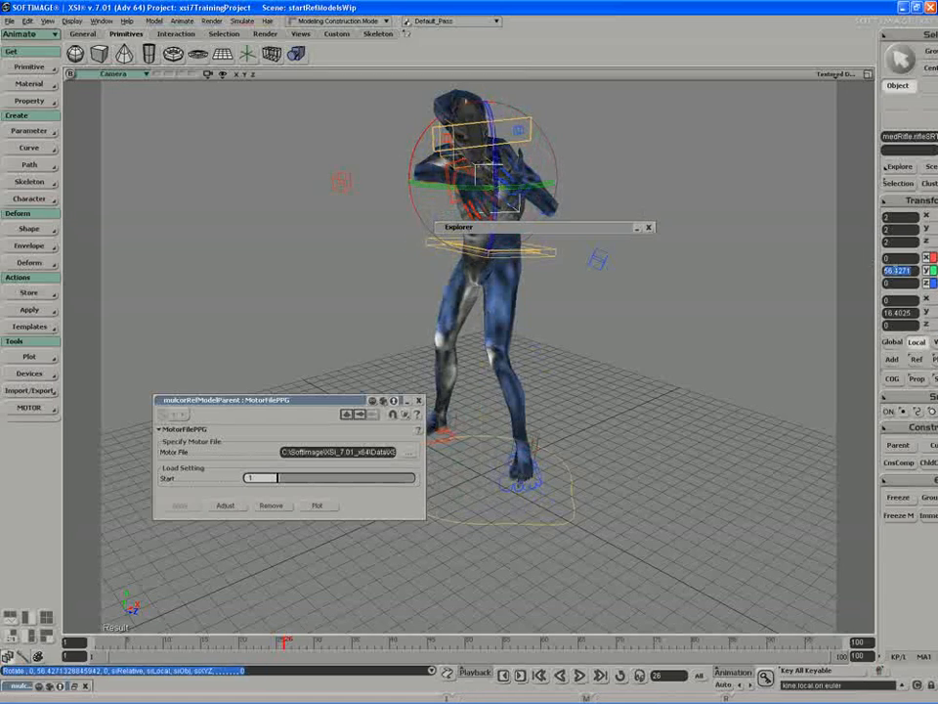
pyautogui.write('90')
pyautogui.press('Return')
pyautogui.moveTo(606, 227); pyautogui.dragTo(297, 126)
# Move the rifle horizontally toward the character's hands, to about X -2.72 and Z 4.13.
pyautogui.press('s')
pyautogui.moveTo(454, 207); pyautogui.dragTo(571, 264, button='right')
pyautogui.press('v')
pyautogui.moveTo(582, 250); pyautogui.dragTo(654, 258)
pyautogui.press('s')
pyautogui.moveTo(672, 256); pyautogui.dragTo(621, 276, button='right')
pyautogui.moveTo(591, 358); pyautogui.dragTo(521, 361)
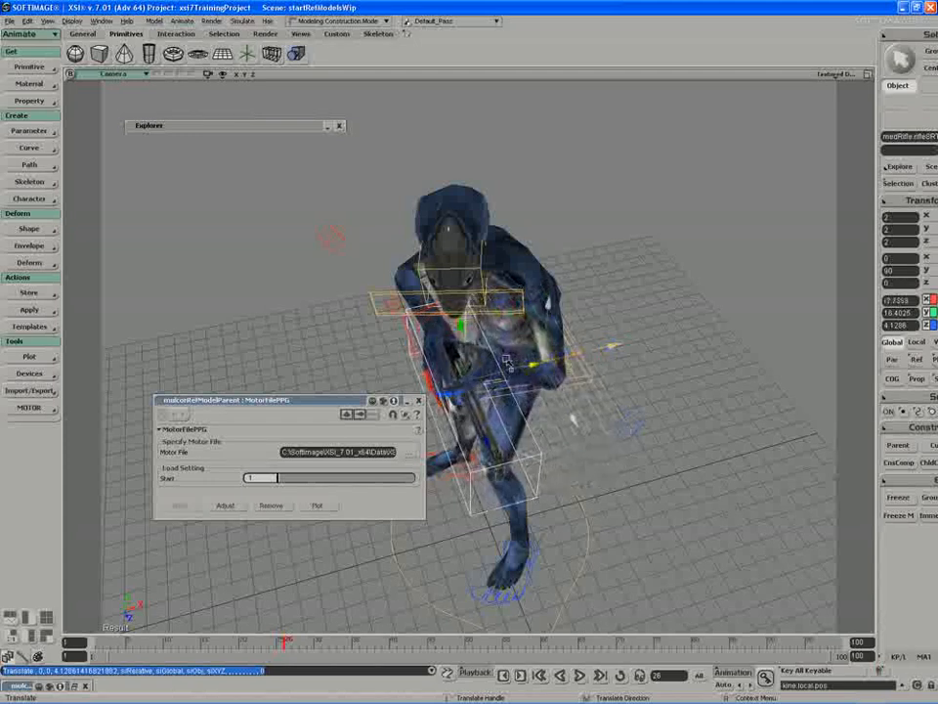
# Enlarge the rifle uniformly to a scale of about 2.68.
pyautogui.press('s')
pyautogui.moveTo(559, 346); pyautogui.dragTo(387, 324, button='right')
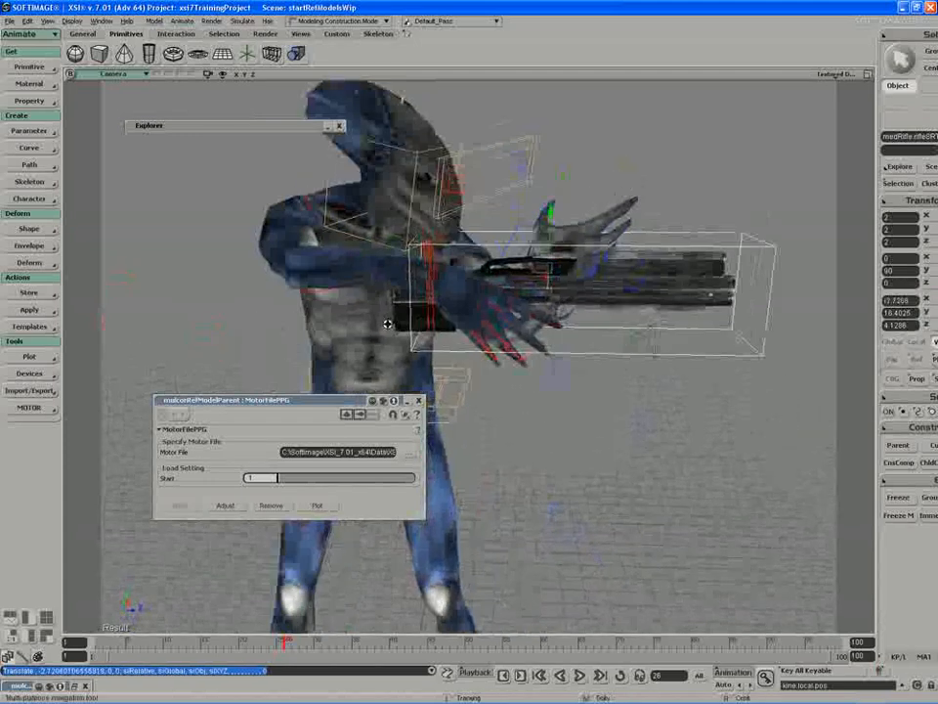
pyautogui.press('x')
pyautogui.moveTo(548, 286); pyautogui.dragTo(591, 284)
# Refine the rifle's position against the shoulder and hands, to about Y 17.07 and Z 3.71.
pyautogui.press('s')
pyautogui.moveTo(592, 284); pyautogui.dragTo(570, 269, button='right')
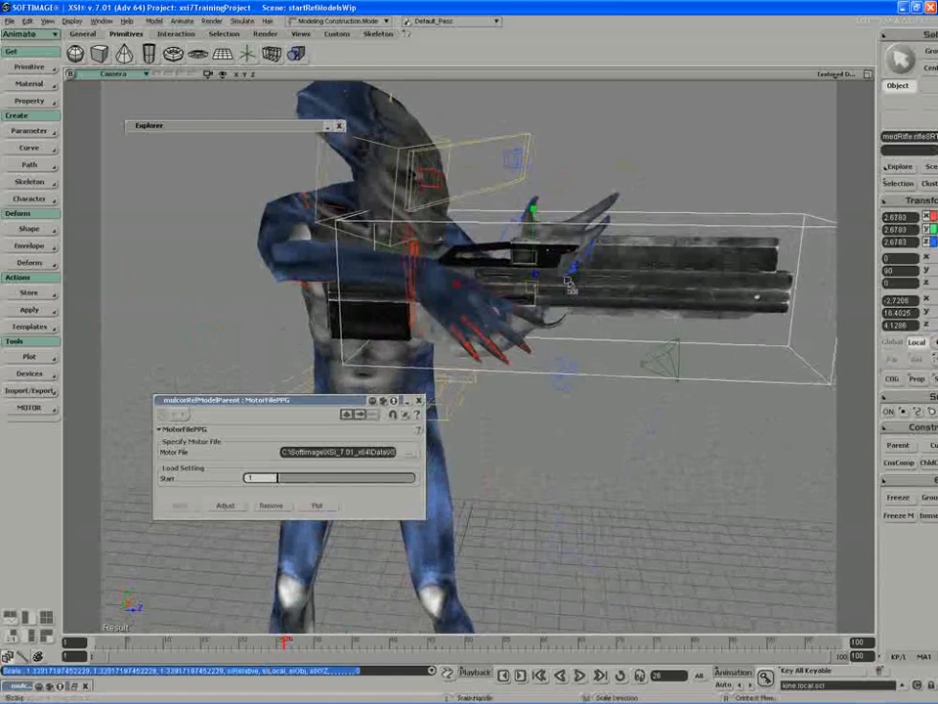
pyautogui.press('v')
pyautogui.moveTo(534, 246); pyautogui.dragTo(534, 228)
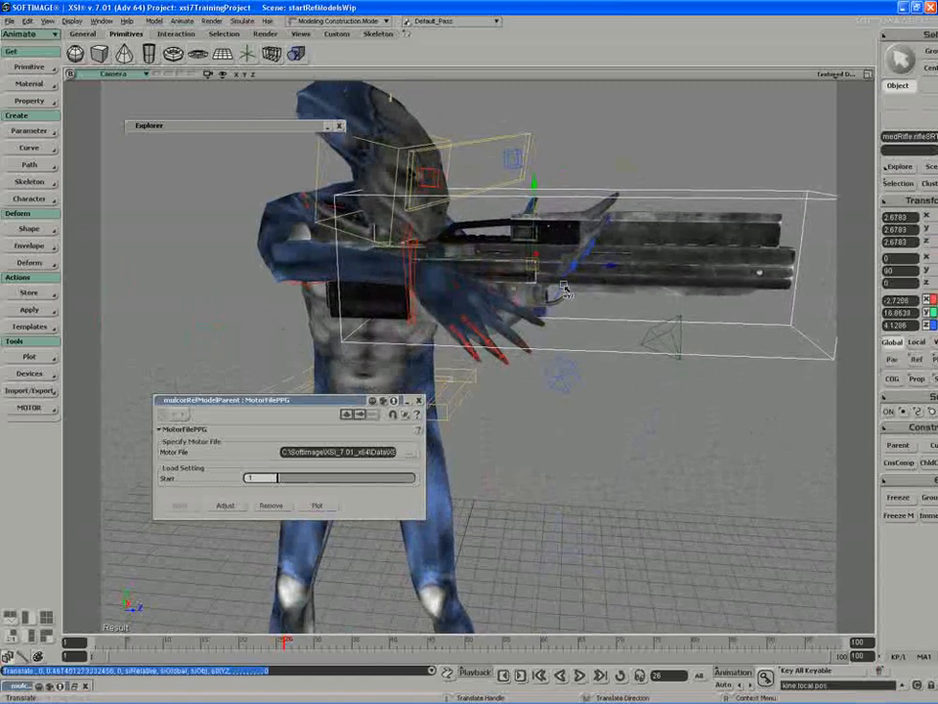
pyautogui.moveTo(580, 265); pyautogui.dragTo(557, 267)
pyautogui.press('s')
pyautogui.moveTo(557, 267); pyautogui.dragTo(544, 291, button='right')
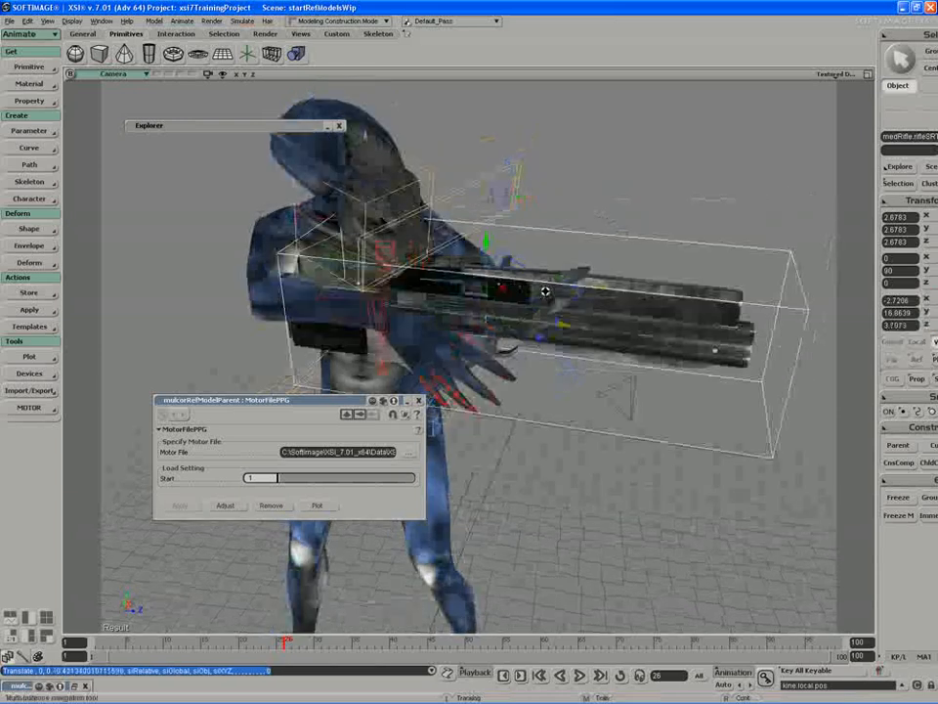
pyautogui.moveTo(544, 291); pyautogui.dragTo(455, 351, button='middle')
pyautogui.moveTo(455, 352); pyautogui.dragTo(567, 221, button='right')
pyautogui.moveTo(549, 213)
pyautogui.mouseDown()
pyautogui.moveTo(552, 186)
pyautogui.moveTo(551, 201)
pyautogui.mouseUp()
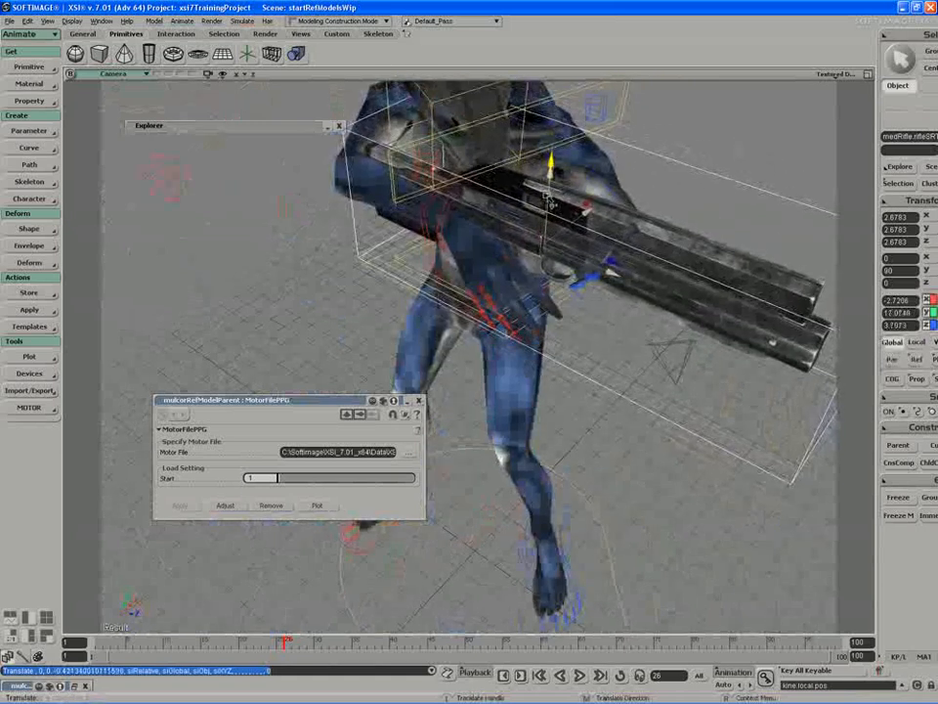
# Open the MOTOR retarget adjustments and set the left wrist's position offsets to about Z 1.456 and Y -0.805.
pyautogui.press('s')
pyautogui.moveTo(551, 201); pyautogui.dragTo(467, 224, button='right')
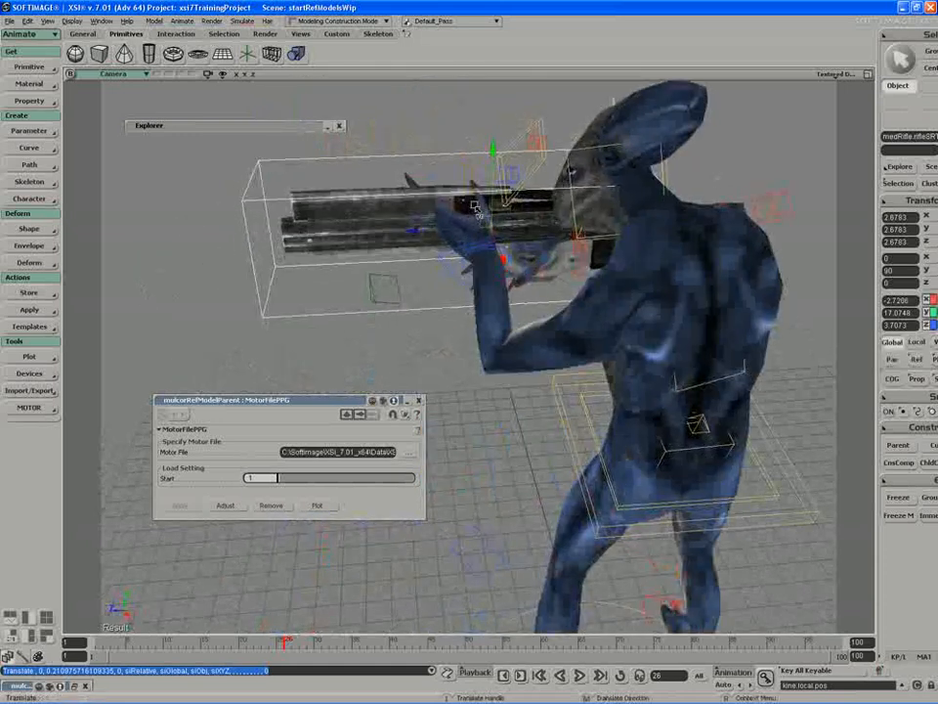
pyautogui.click(224, 505)
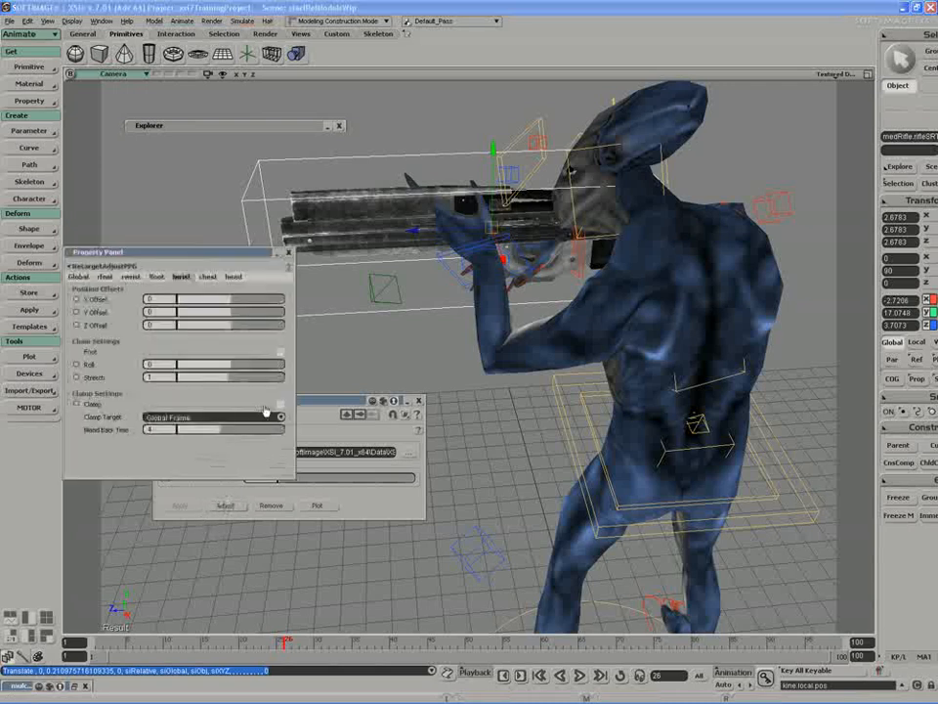
pyautogui.moveTo(310, 404); pyautogui.dragTo(246, 502)
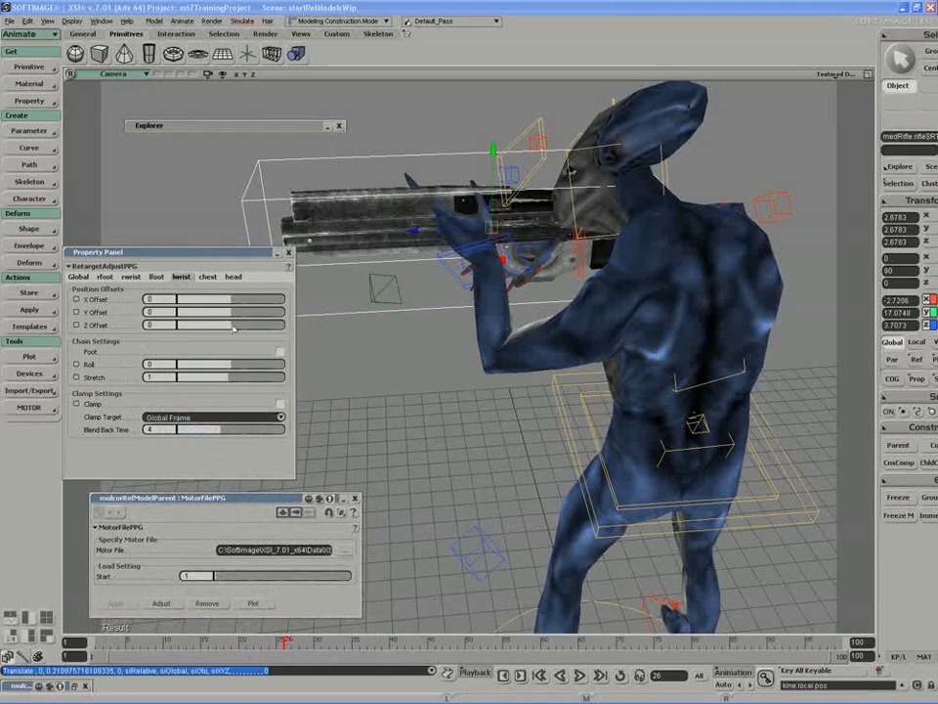
pyautogui.moveTo(231, 327); pyautogui.dragTo(522, 327)
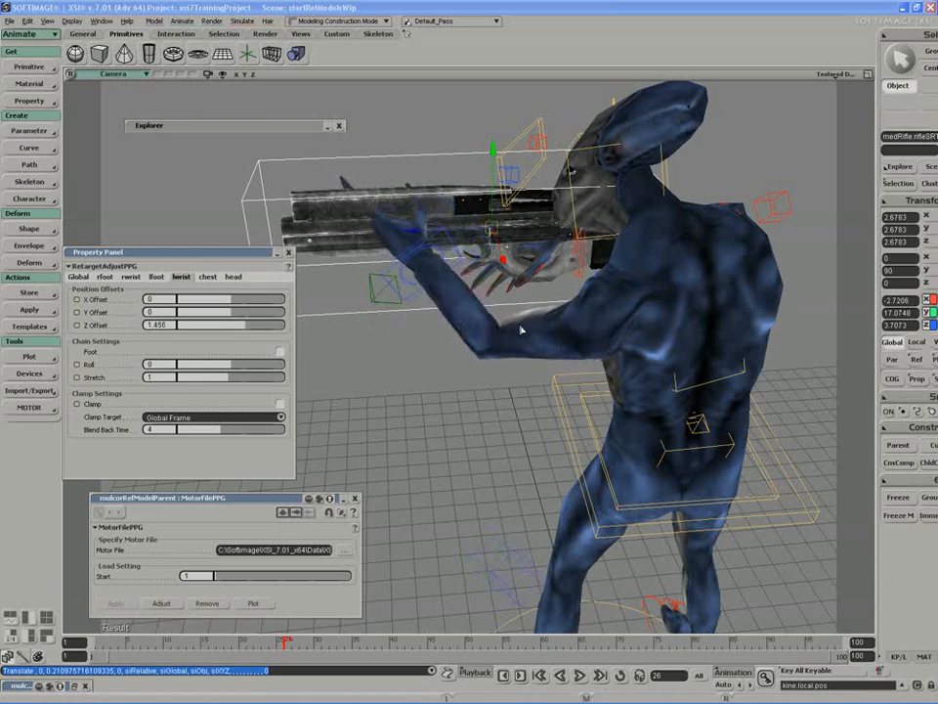
pyautogui.moveTo(240, 316); pyautogui.dragTo(75, 304)
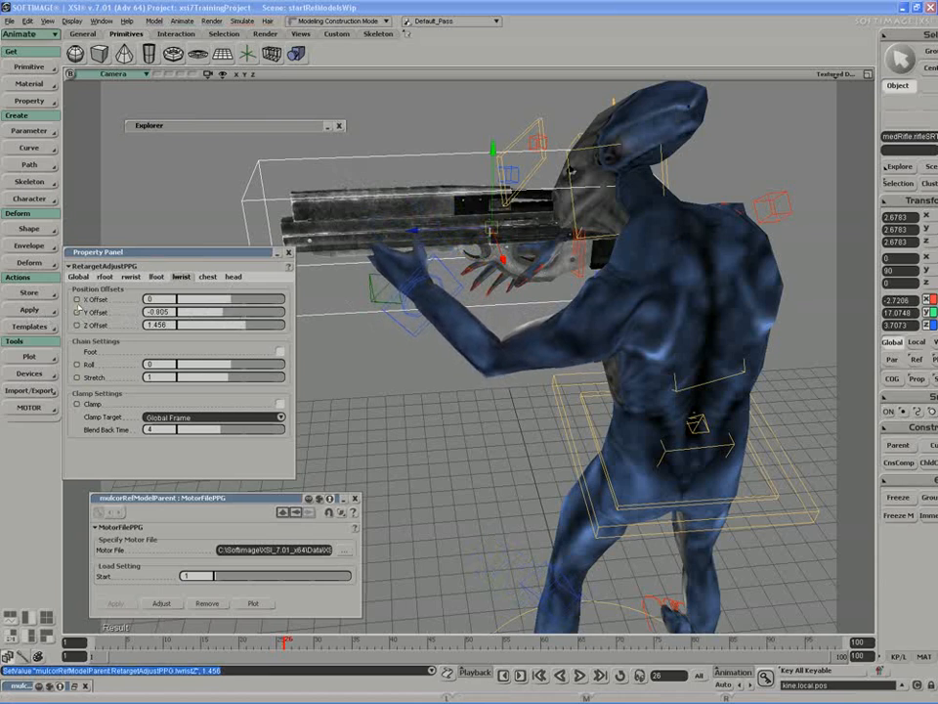
# Fine-tune the left hand's grip under the rifle with wrist offsets of about X -0.157 and Z 1.311.
pyautogui.press('s')
pyautogui.moveTo(449, 342); pyautogui.dragTo(588, 345, button='right')
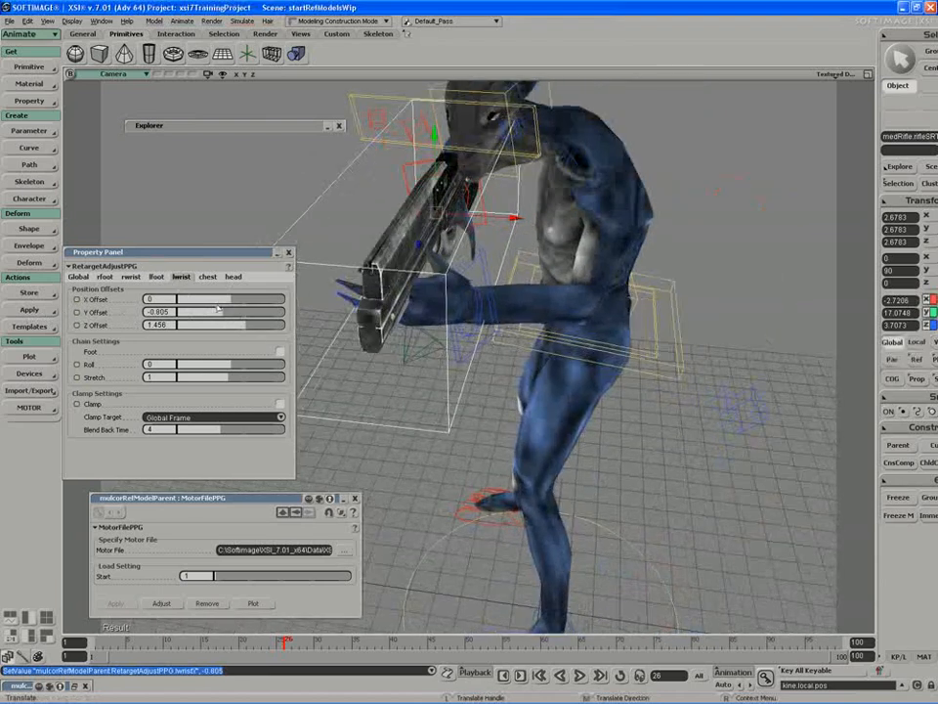
pyautogui.moveTo(231, 302); pyautogui.dragTo(83, 302)
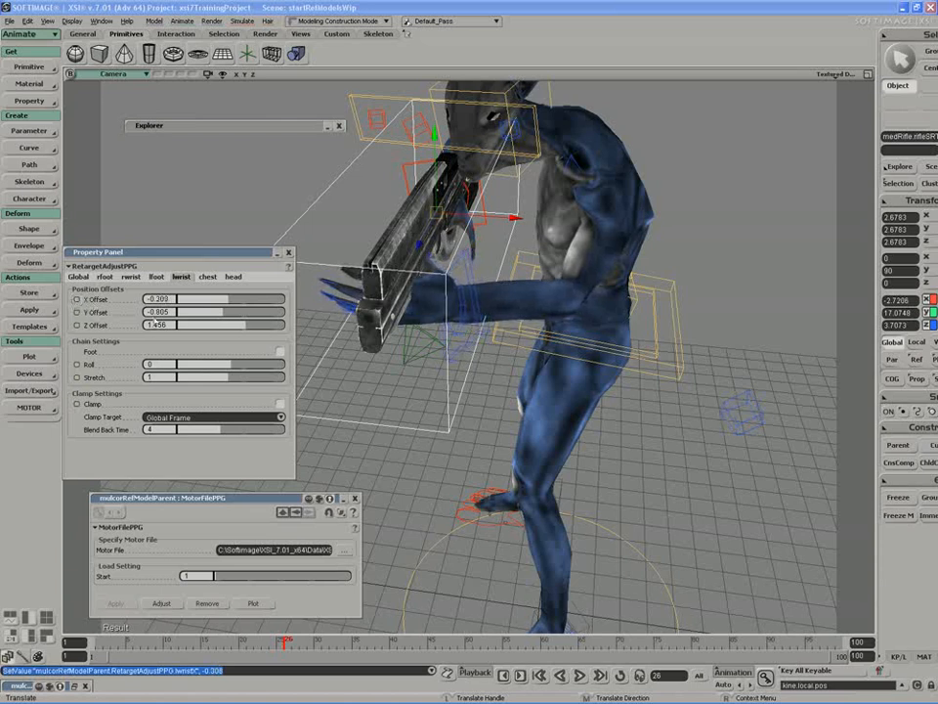
pyautogui.press('s')
pyautogui.moveTo(442, 364); pyautogui.dragTo(349, 318, button='right')
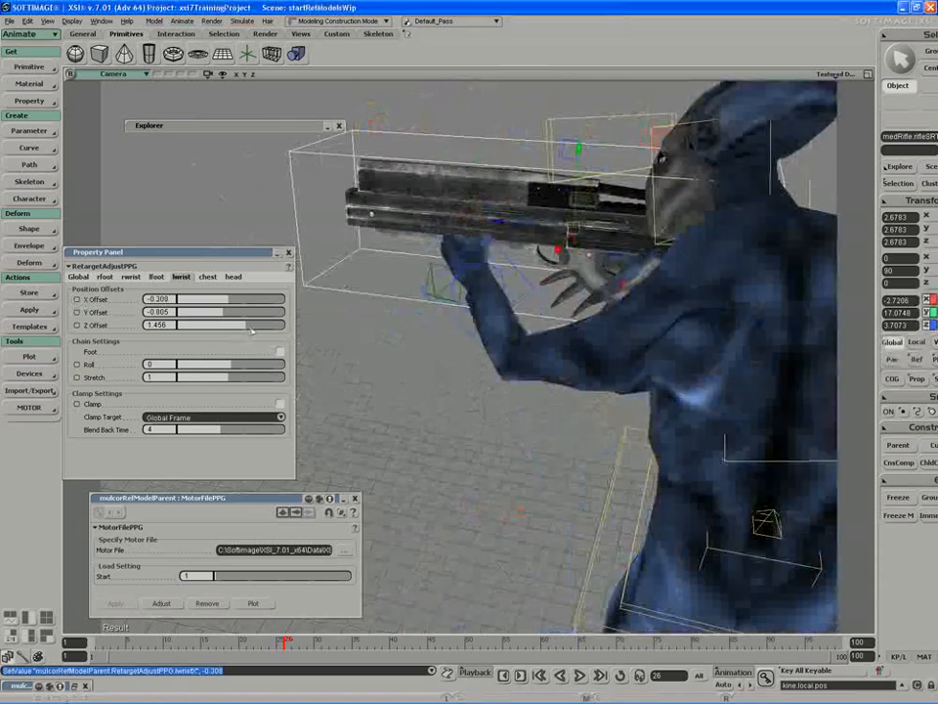
pyautogui.moveTo(252, 331); pyautogui.dragTo(252, 302)
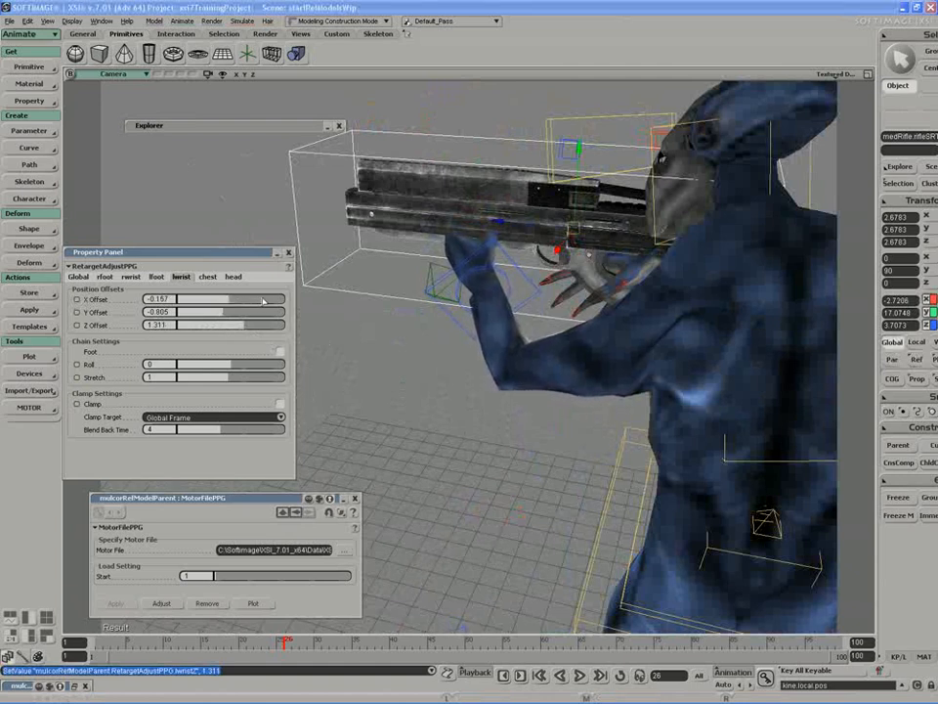
# Check the grip from several angles, then plot the MOTOR keyframes at an interval size of 6 from frame 1 to 350.
pyautogui.moveTo(433, 355); pyautogui.dragTo(360, 311, button='right')
pyautogui.press('v')
pyautogui.press('s')
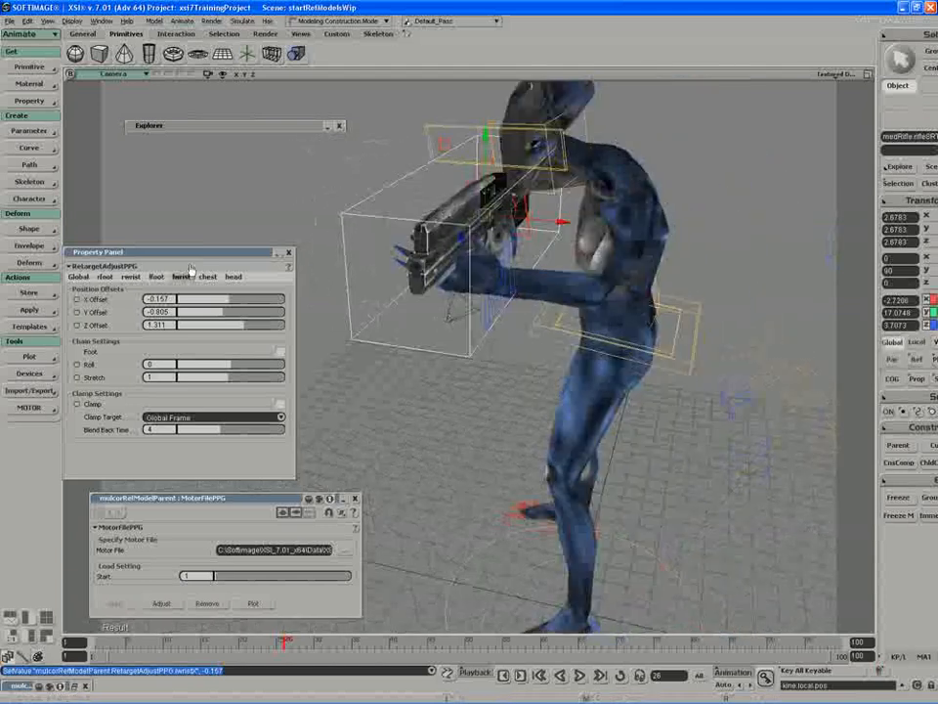
pyautogui.moveTo(193, 255); pyautogui.dragTo(188, 223)
pyautogui.press('s')
pyautogui.moveTo(349, 305); pyautogui.dragTo(439, 279, button='right')
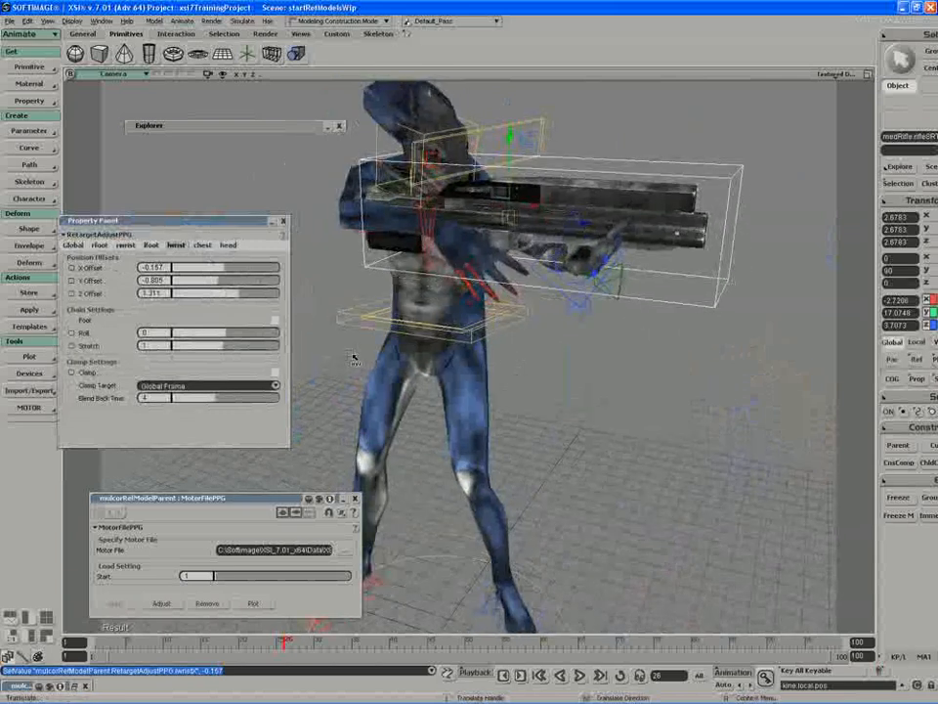
pyautogui.moveTo(257, 510); pyautogui.dragTo(206, 452)
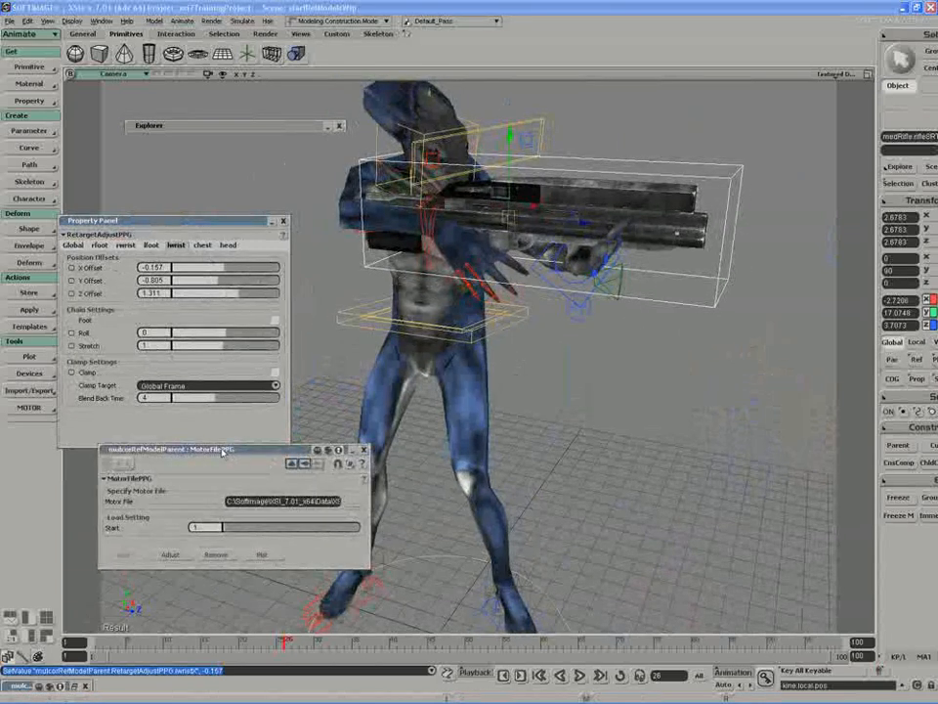
pyautogui.click(260, 555)
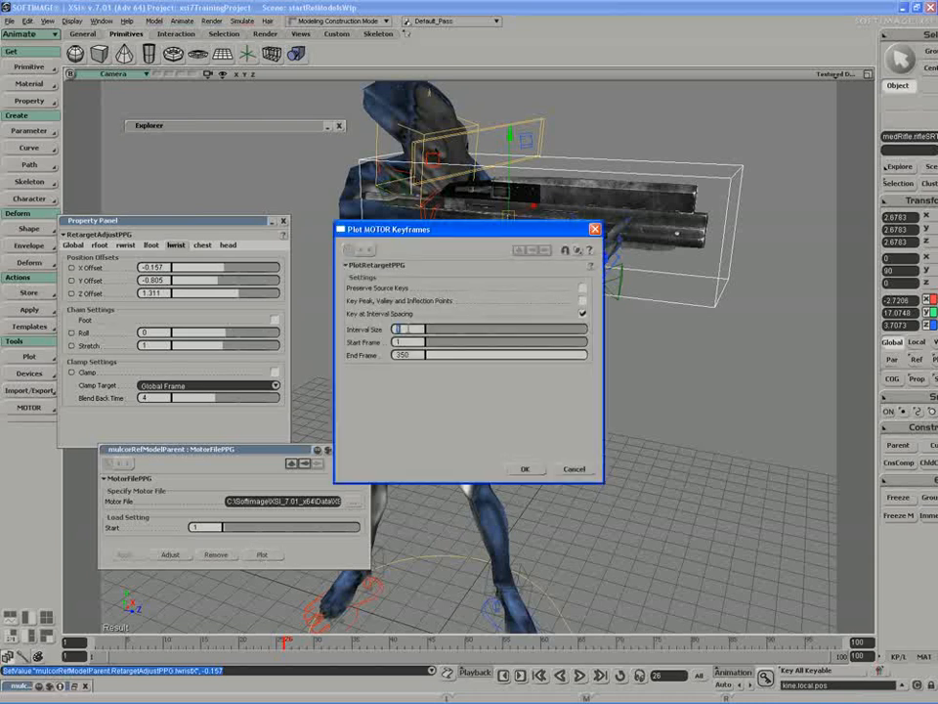
pyautogui.write('8')
pyautogui.click(526, 471)
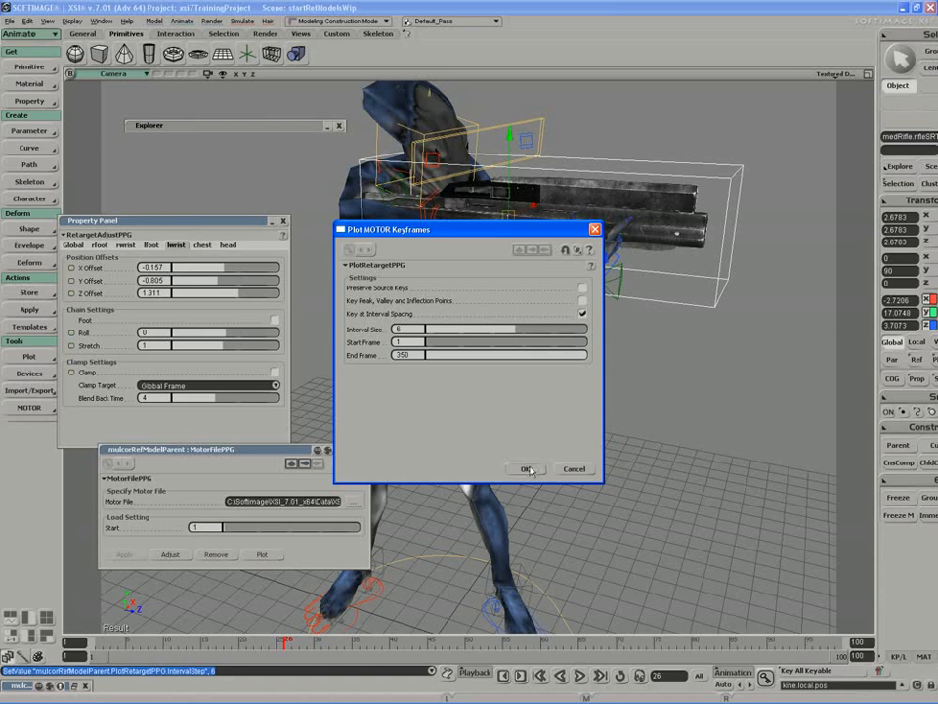
pyautogui.click(527, 469)
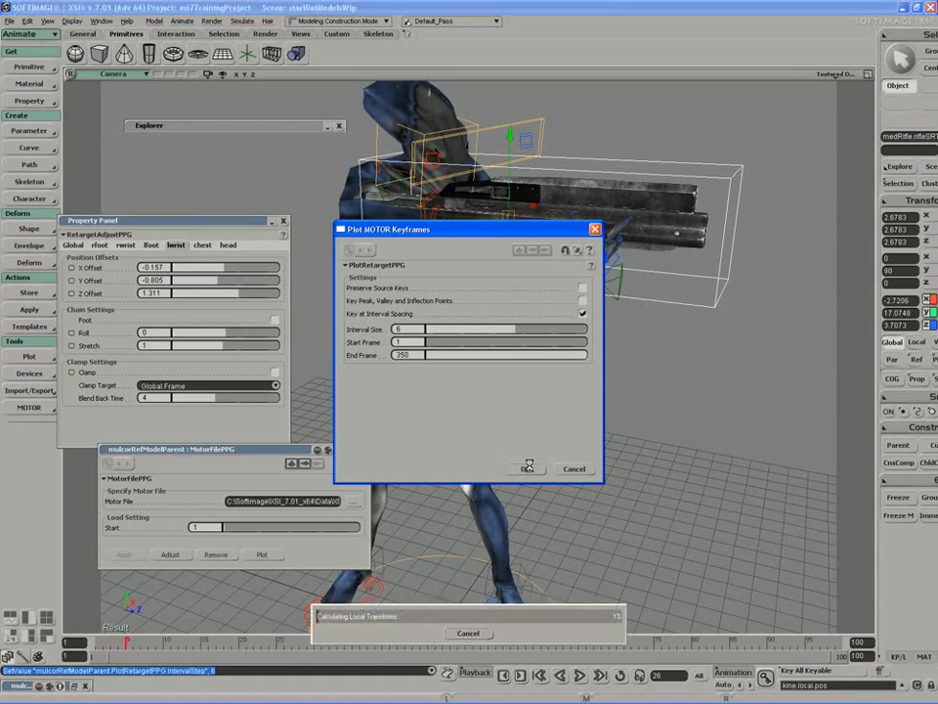